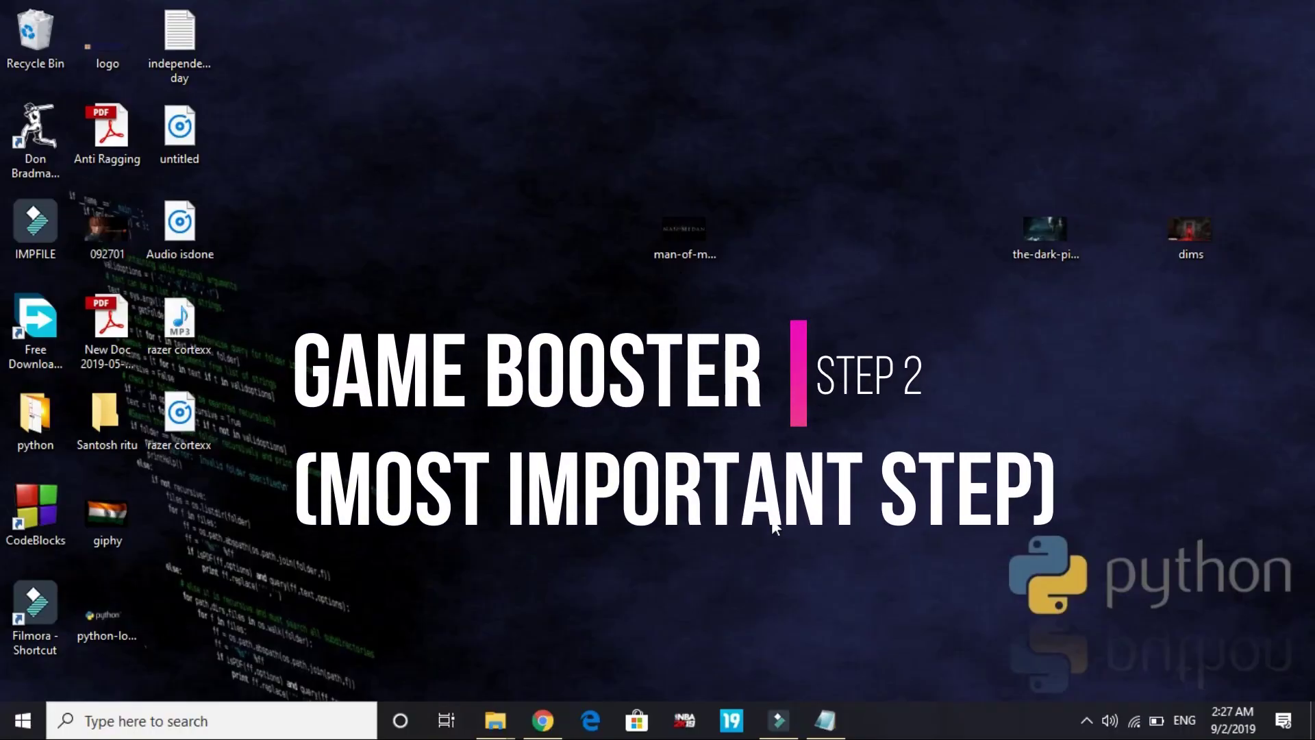
# - Bring the Razer Cortex game booster results forward in Chrome and switch to the Razer Cortex page
pyautogui.click(542, 720)
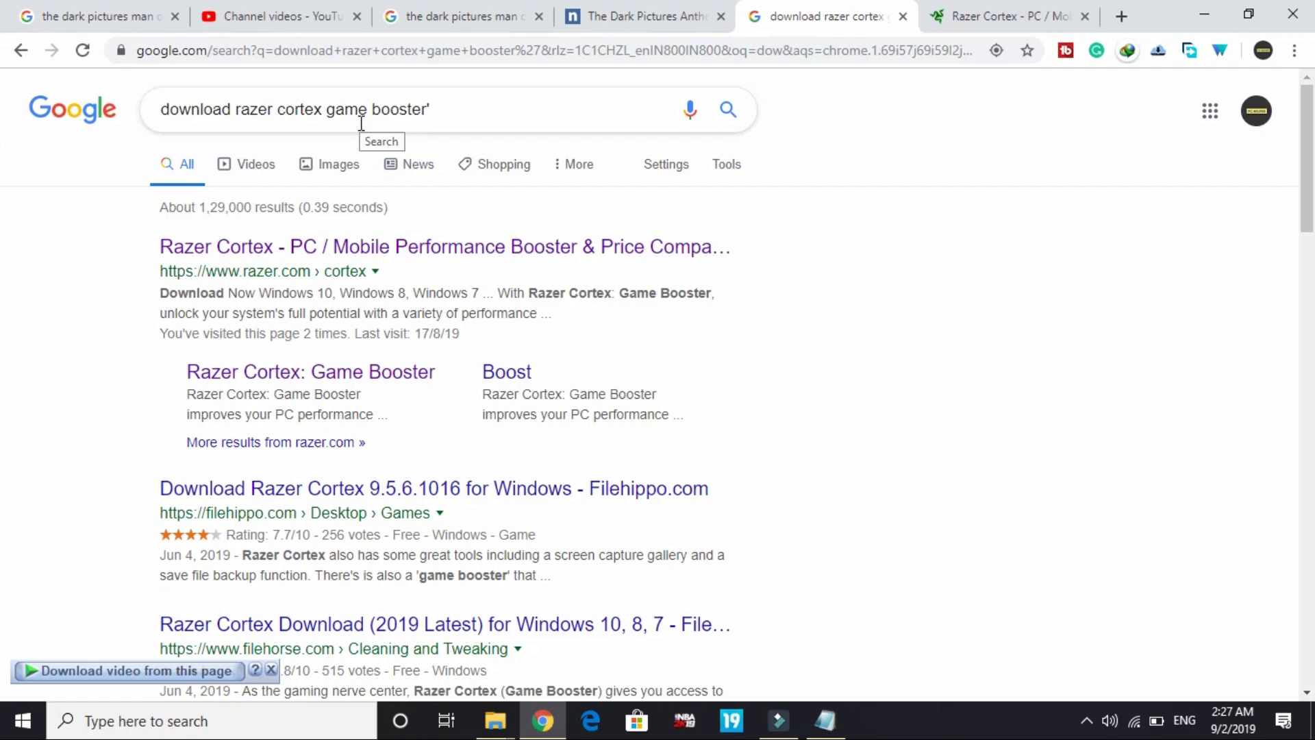
pyautogui.click(324, 113)
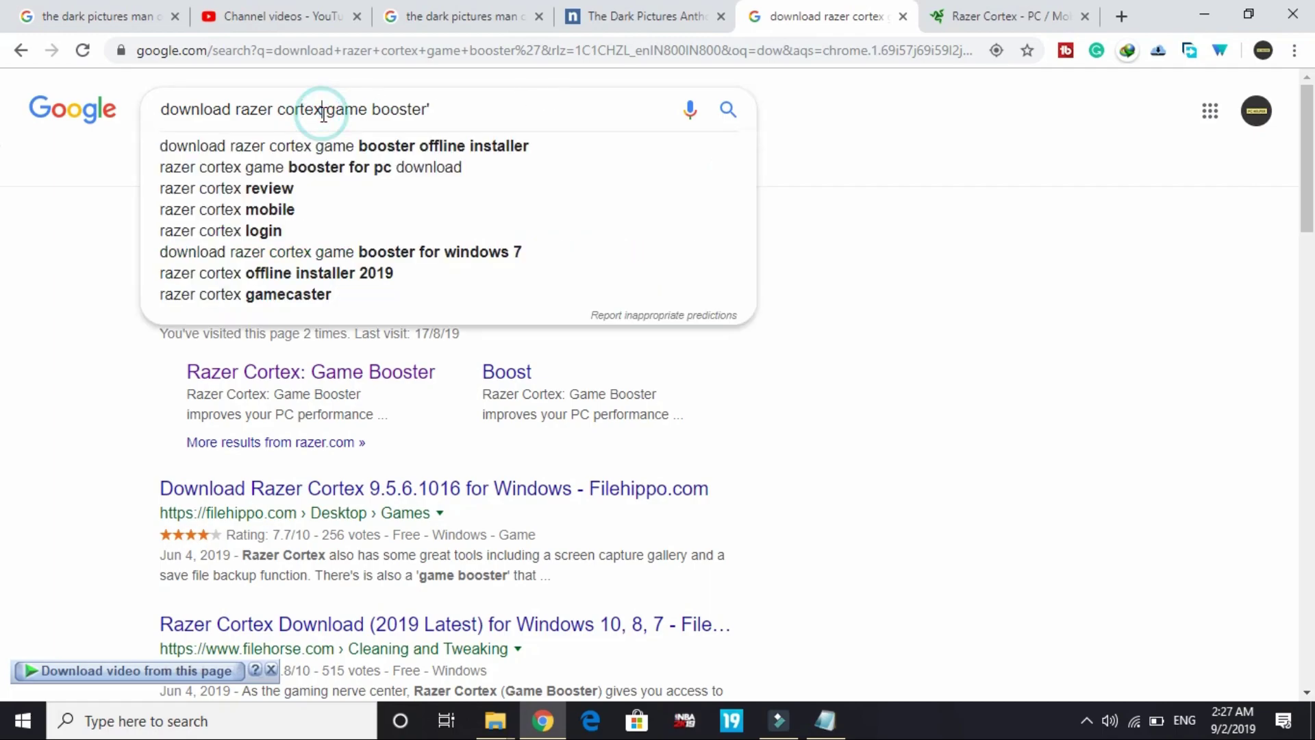
pyautogui.click(455, 102)
pyautogui.click(28, 281)
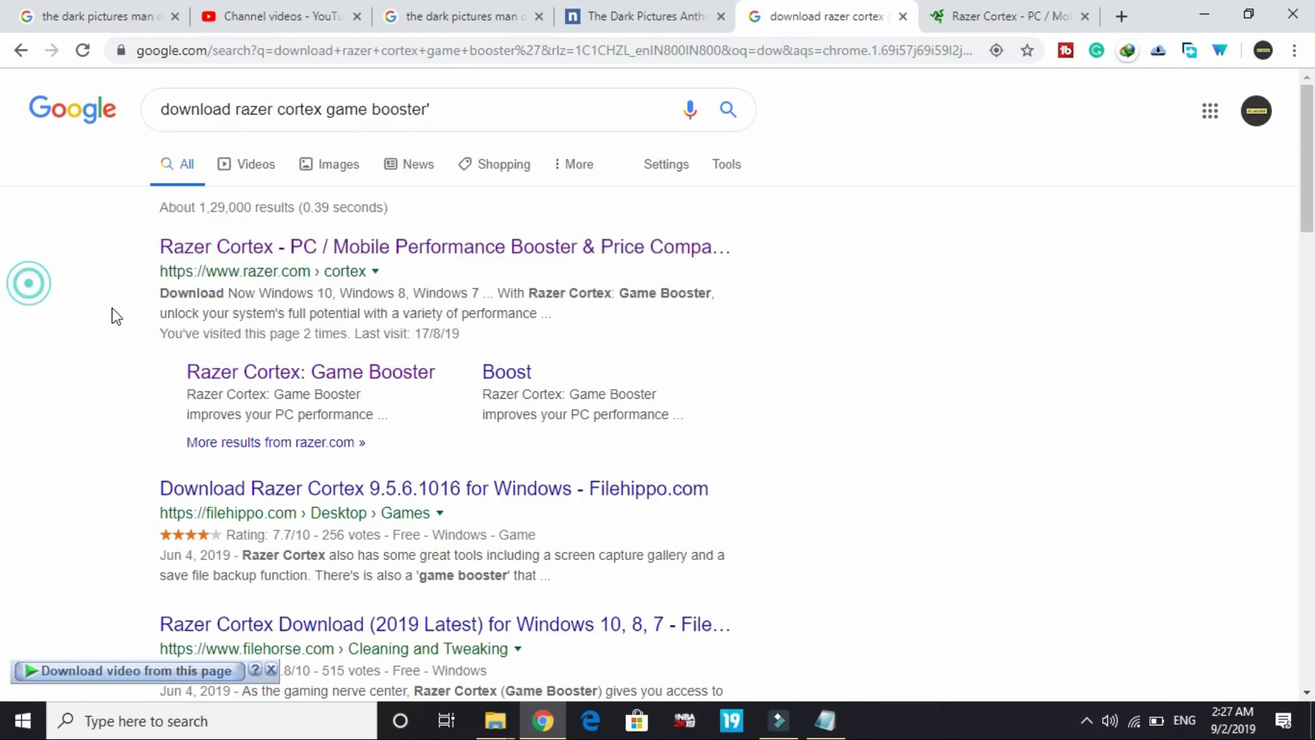
pyautogui.rightClick(198, 258)
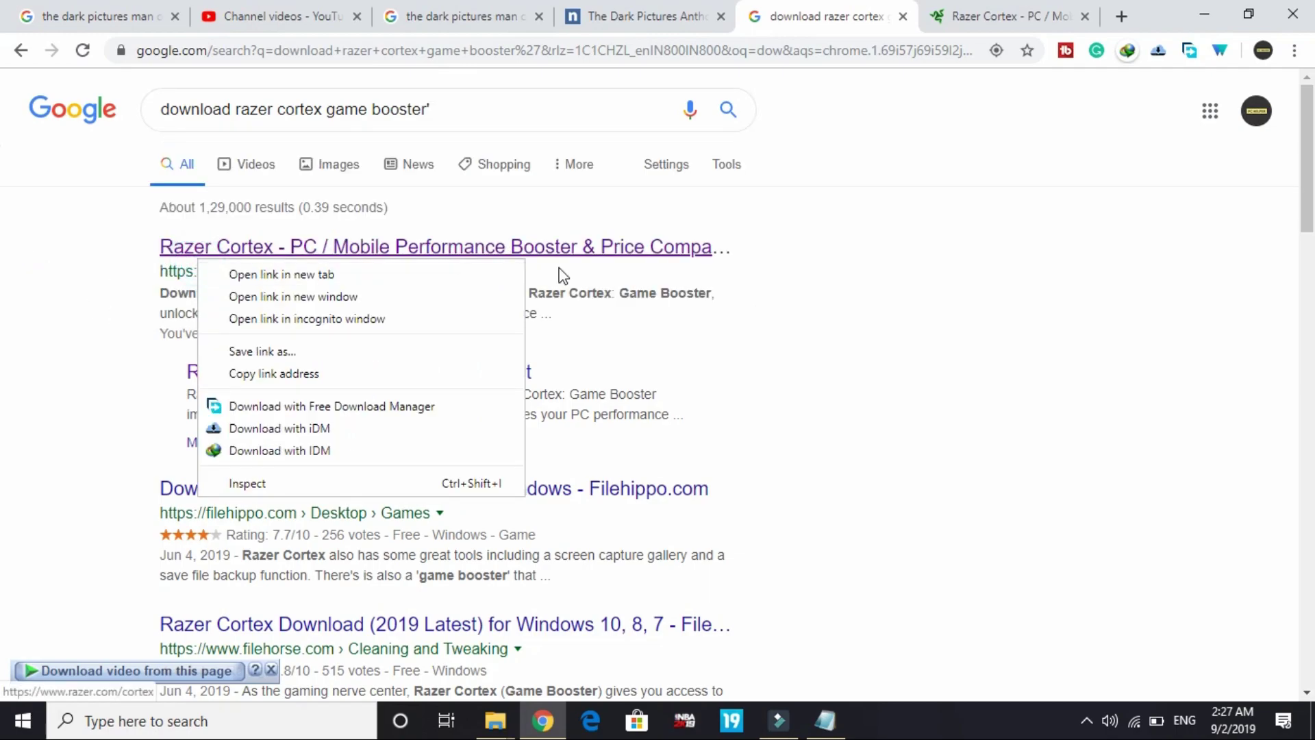
pyautogui.click(986, 9)
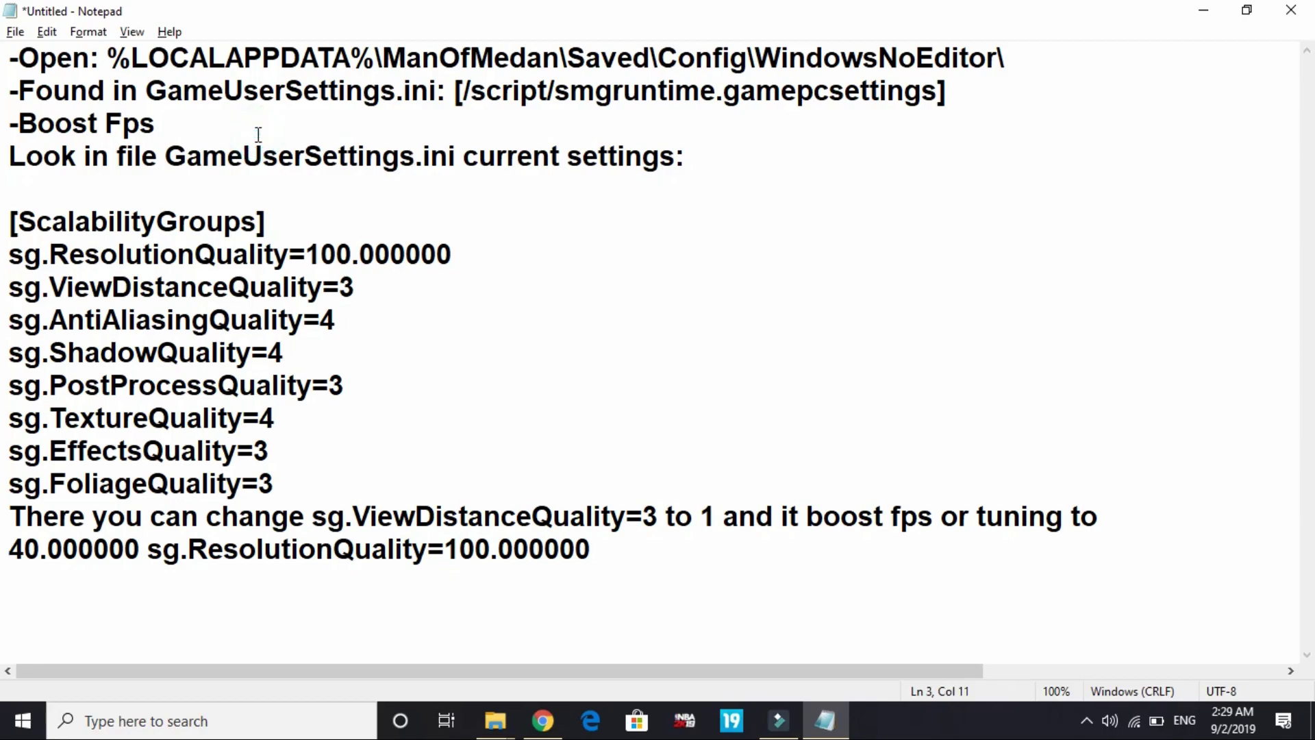
# - Highlight parts of the %LOCALAPPDATA%\ManOfMedan\Saved config path in the Notepad note
pyautogui.click(19, 60)
pyautogui.click(9, 60)
pyautogui.moveTo(8, 60); pyautogui.dragTo(439, 27)
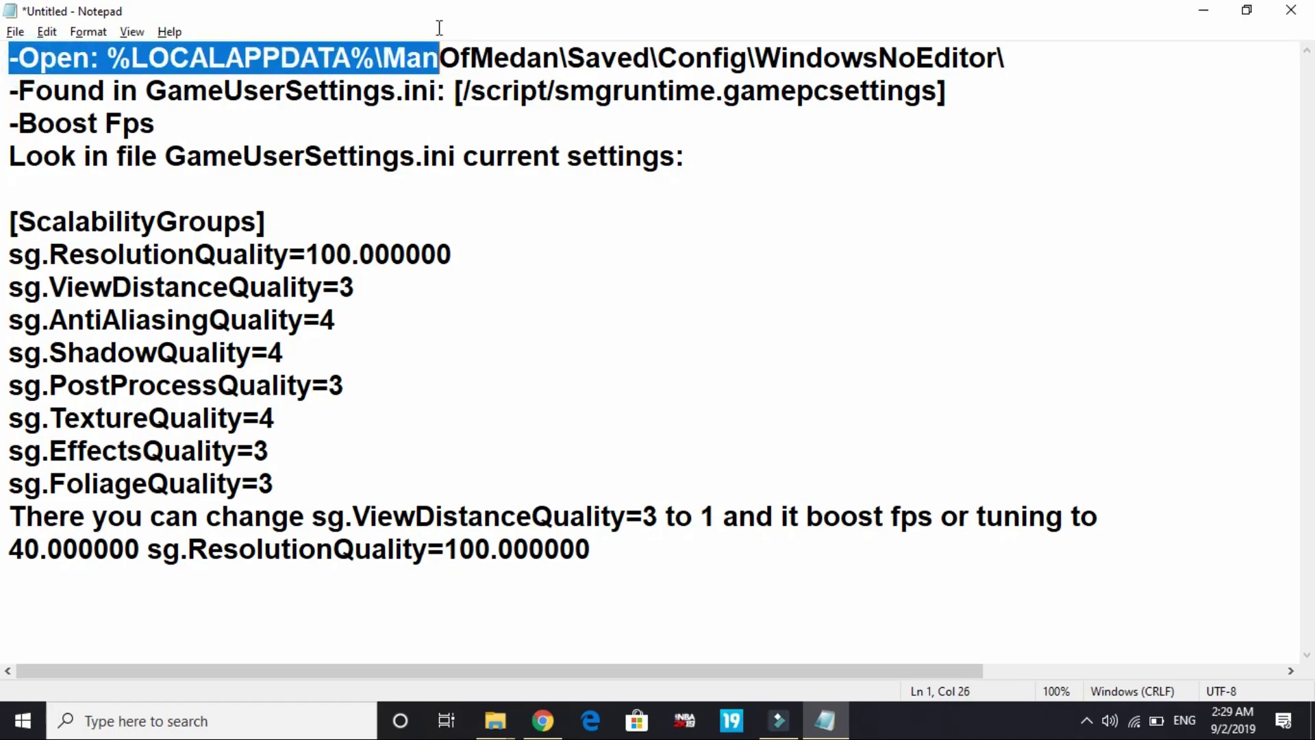
pyautogui.click(383, 59)
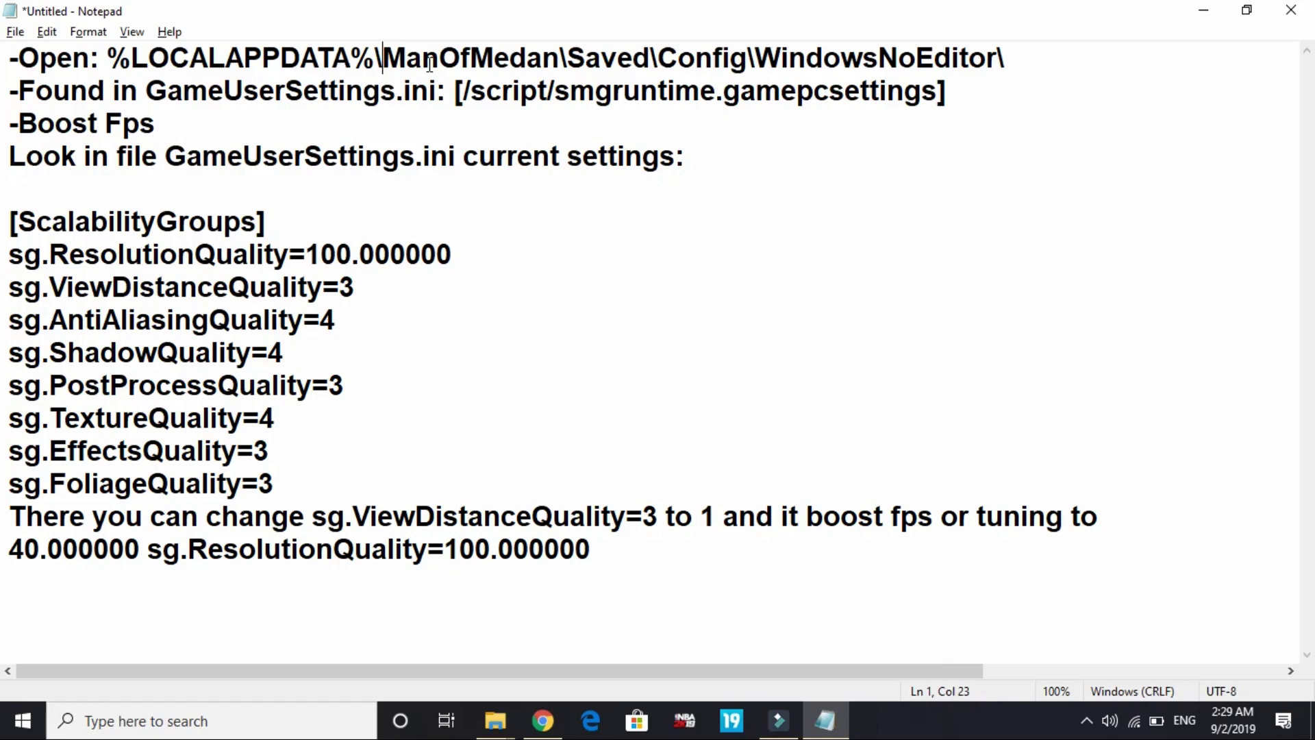
pyautogui.moveTo(520, 43); pyautogui.dragTo(649, 21)
pyautogui.click(640, 58)
pyautogui.click(727, 58)
pyautogui.click(856, 65)
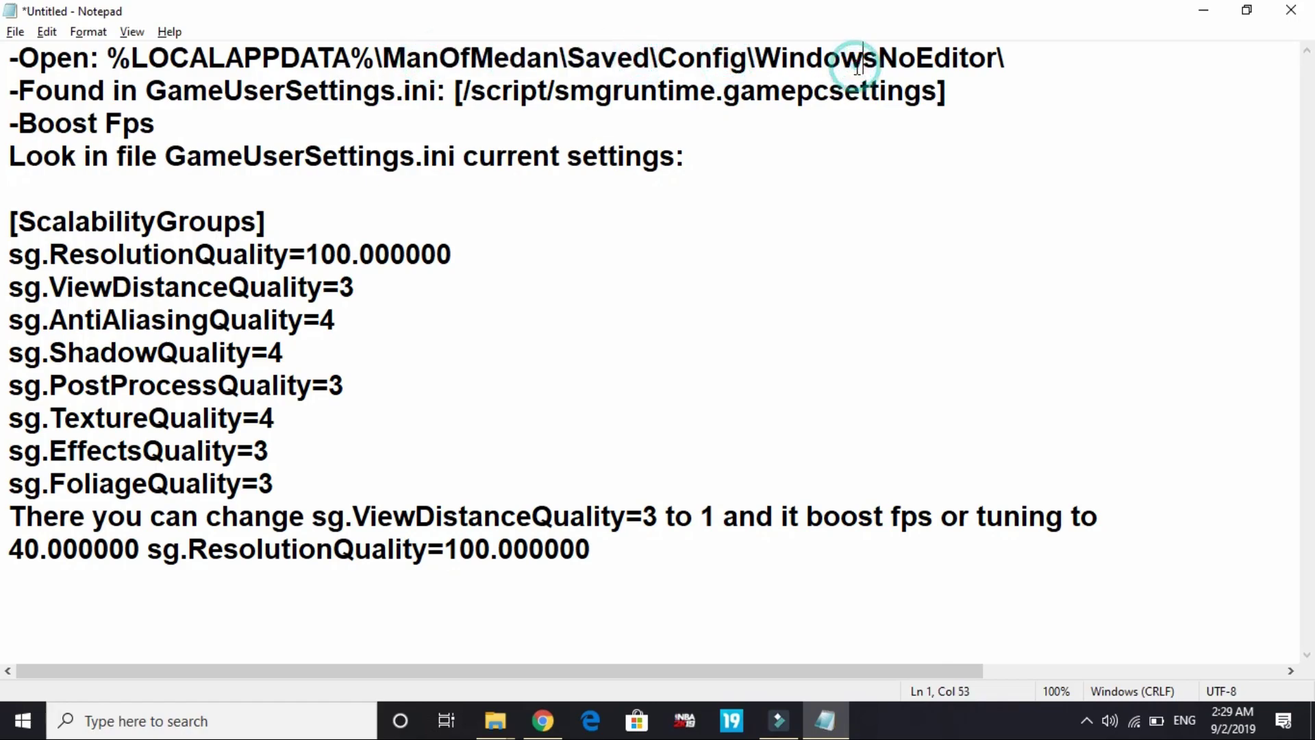
pyautogui.click(1038, 46)
# - Highlight the GameUserSettings.ini file name on line two, then %LOCALAPPDATA% again
pyautogui.moveTo(145, 99); pyautogui.dragTo(440, 92)
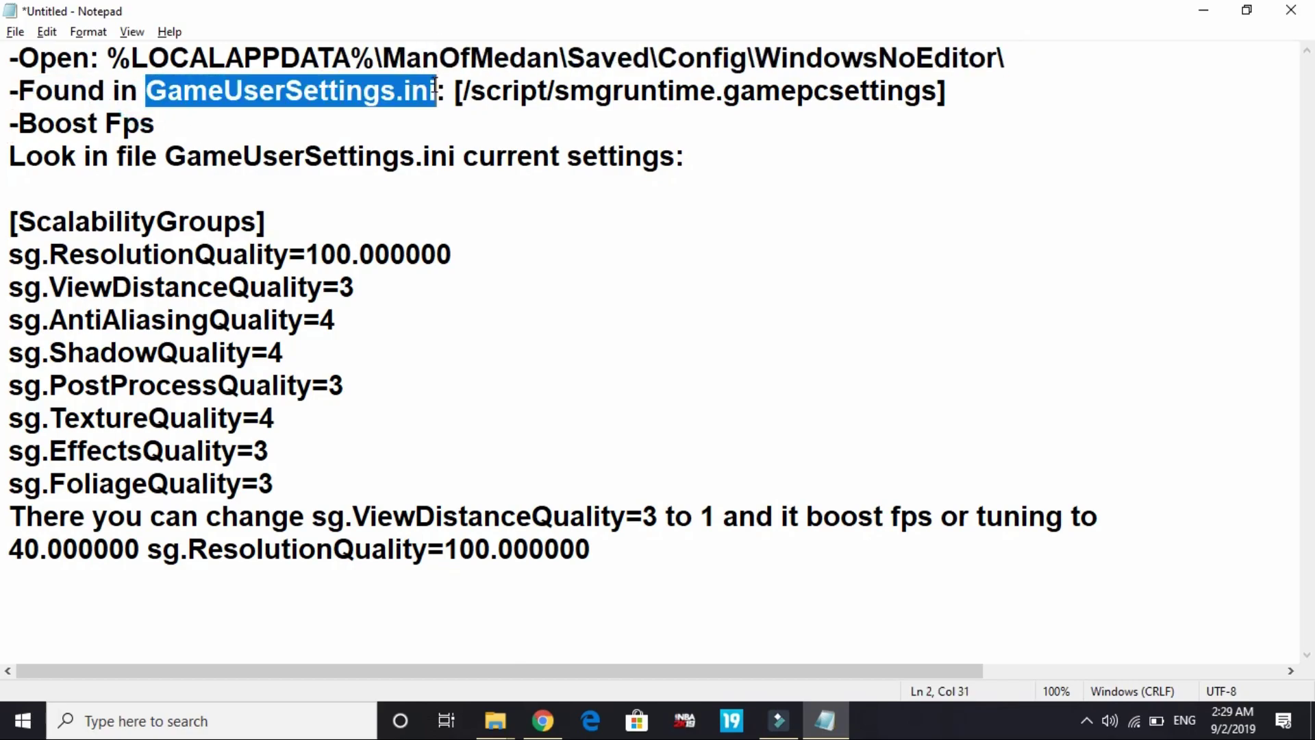
pyautogui.click(432, 93)
pyautogui.rightClick(377, 88)
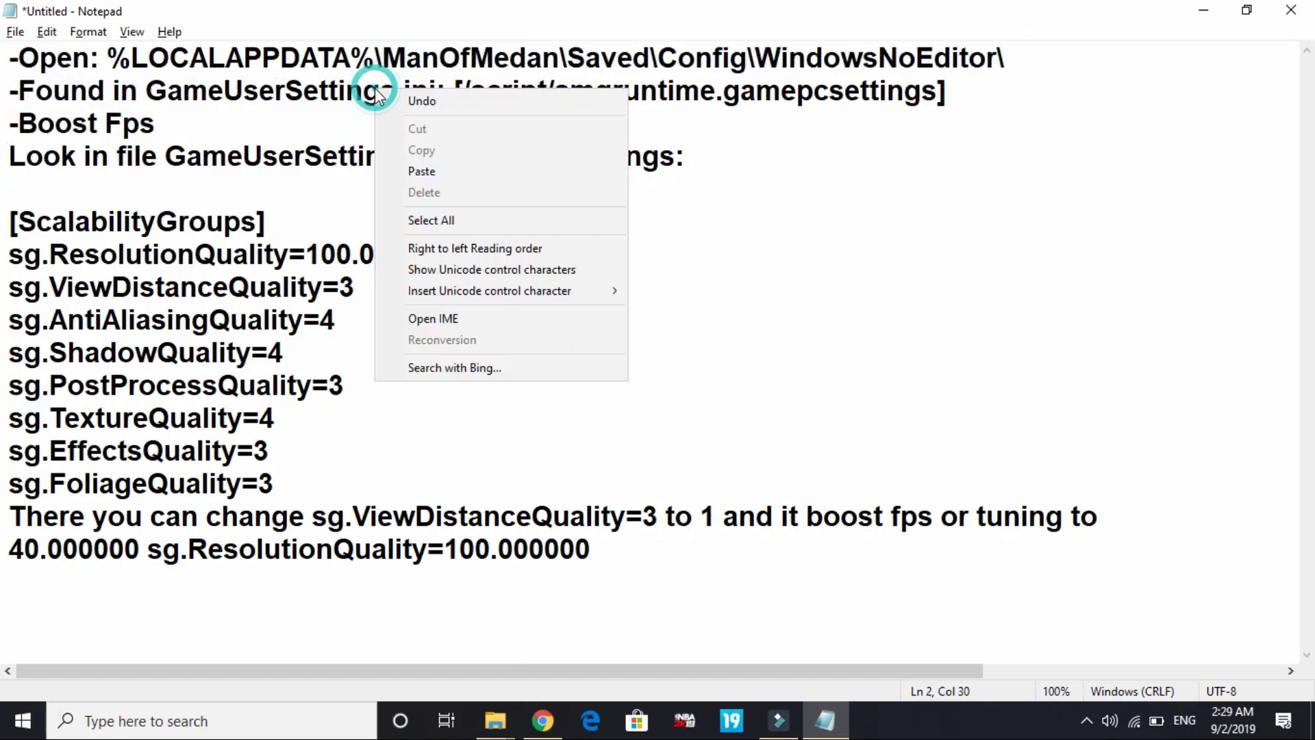
pyautogui.click(198, 94)
pyautogui.click(139, 96)
pyautogui.moveTo(139, 100); pyautogui.dragTo(431, 76)
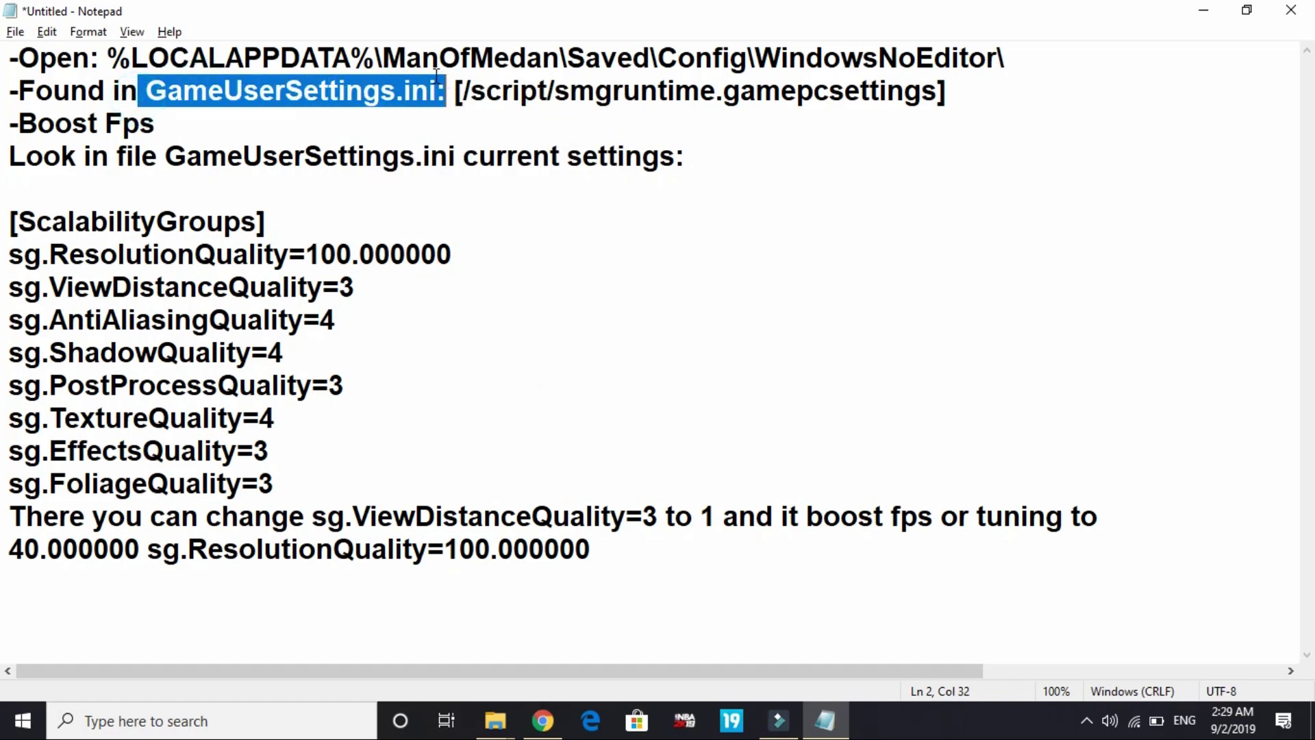
pyautogui.click(435, 77)
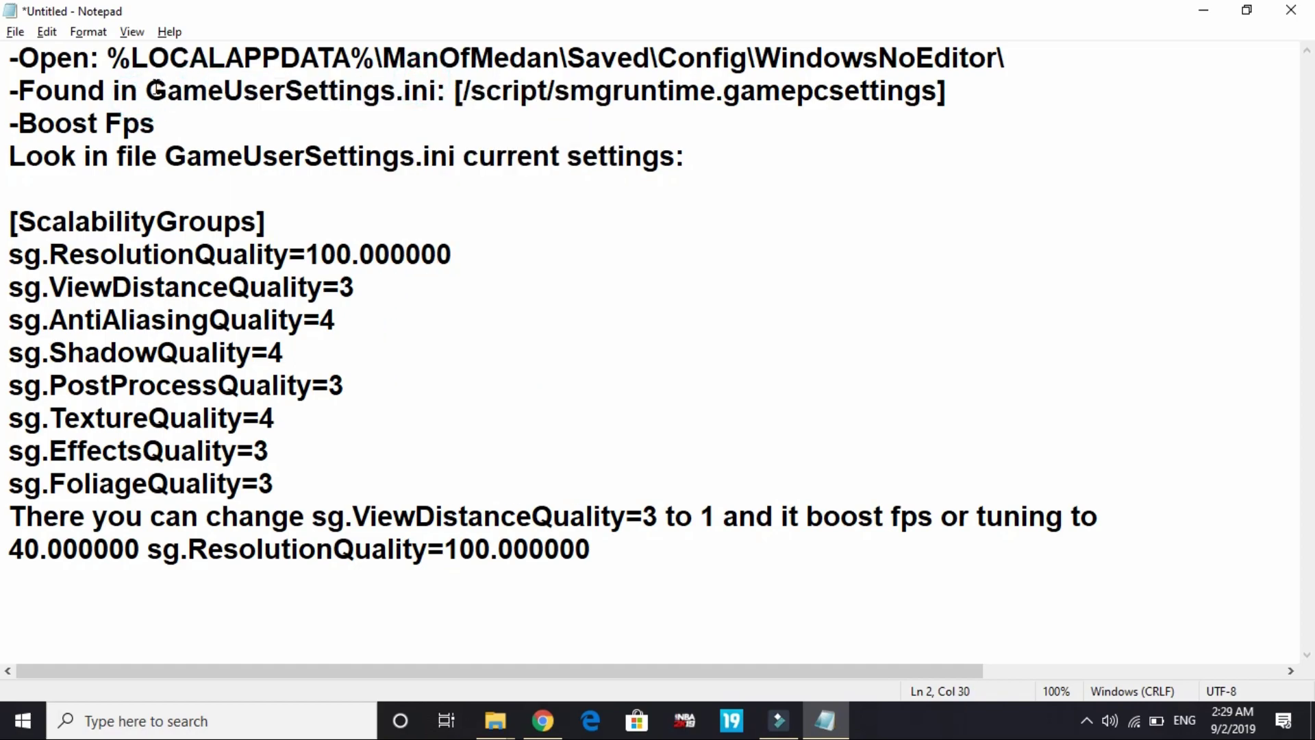
pyautogui.moveTo(107, 53)
pyautogui.mouseDown()
pyautogui.moveTo(353, 22)
pyautogui.moveTo(384, 34)
pyautogui.mouseUp()
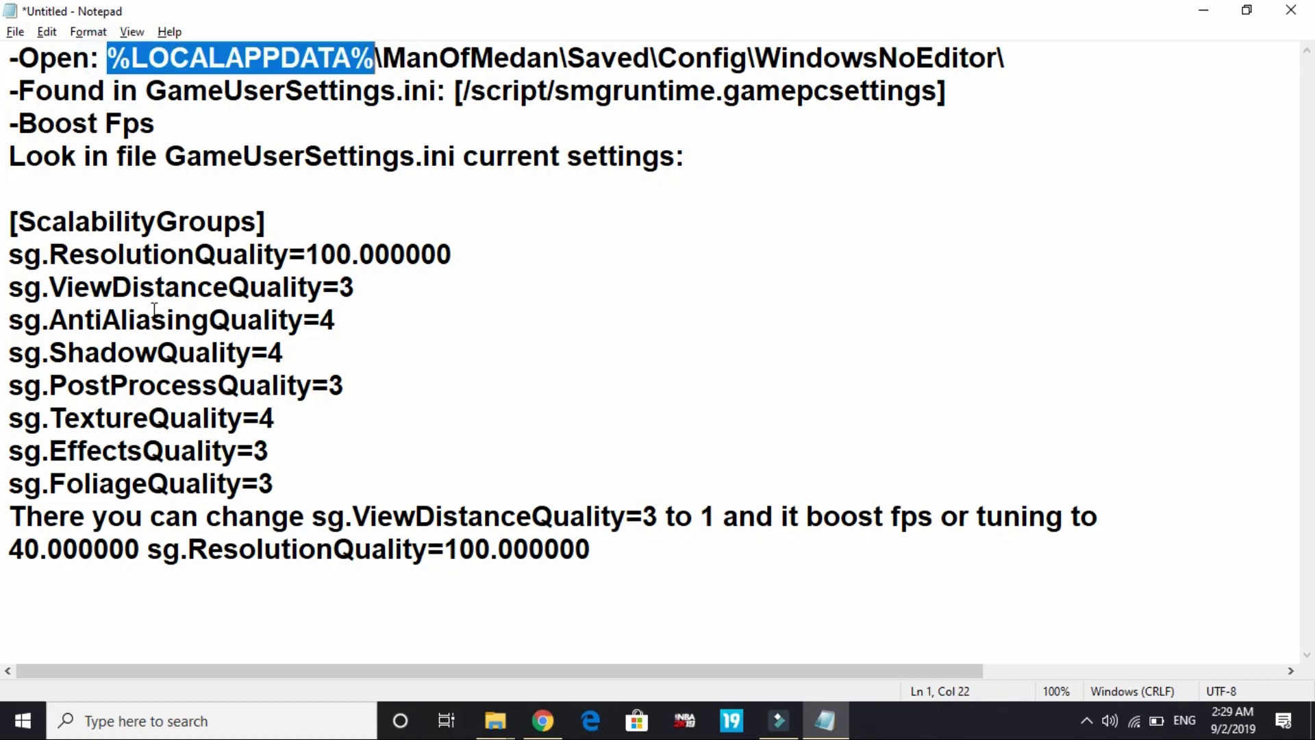
# - Launch Run from Windows search, enter %appdata%, and maximize the Roaming folder window
pyautogui.click(219, 731)
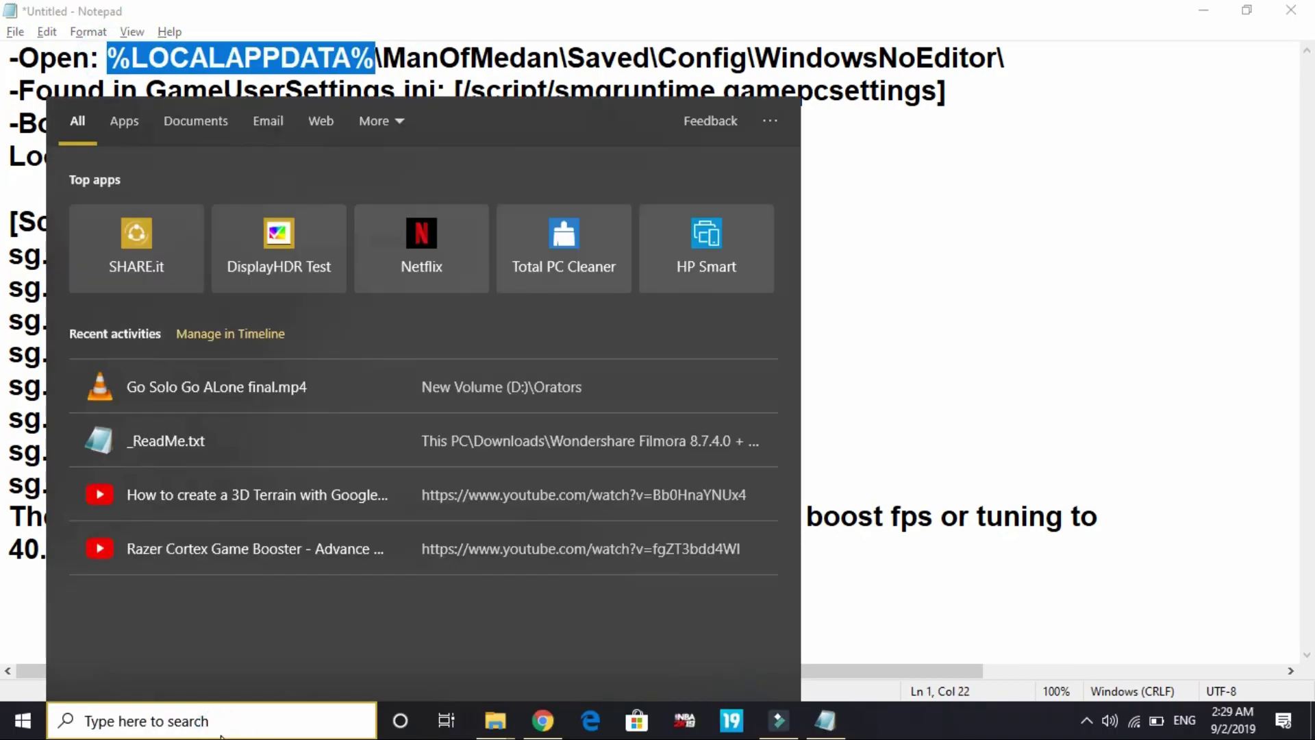
pyautogui.write('run')
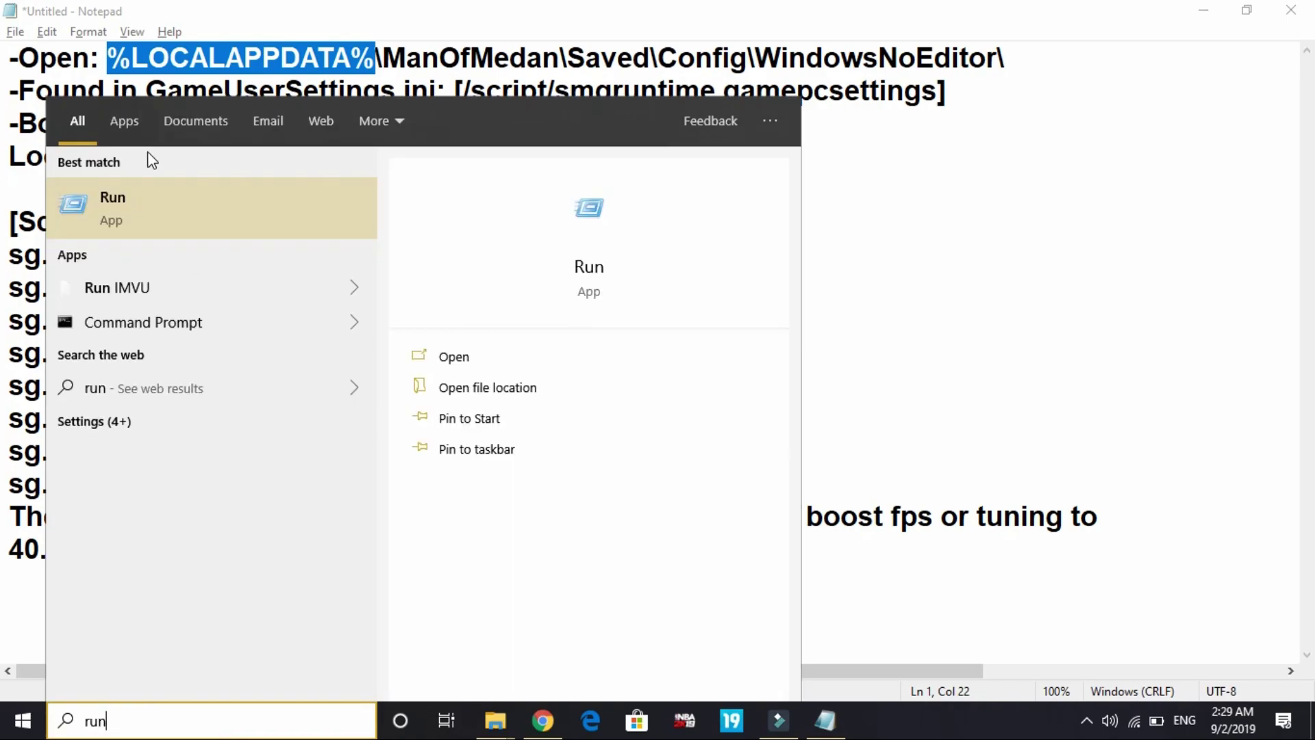
pyautogui.click(141, 196)
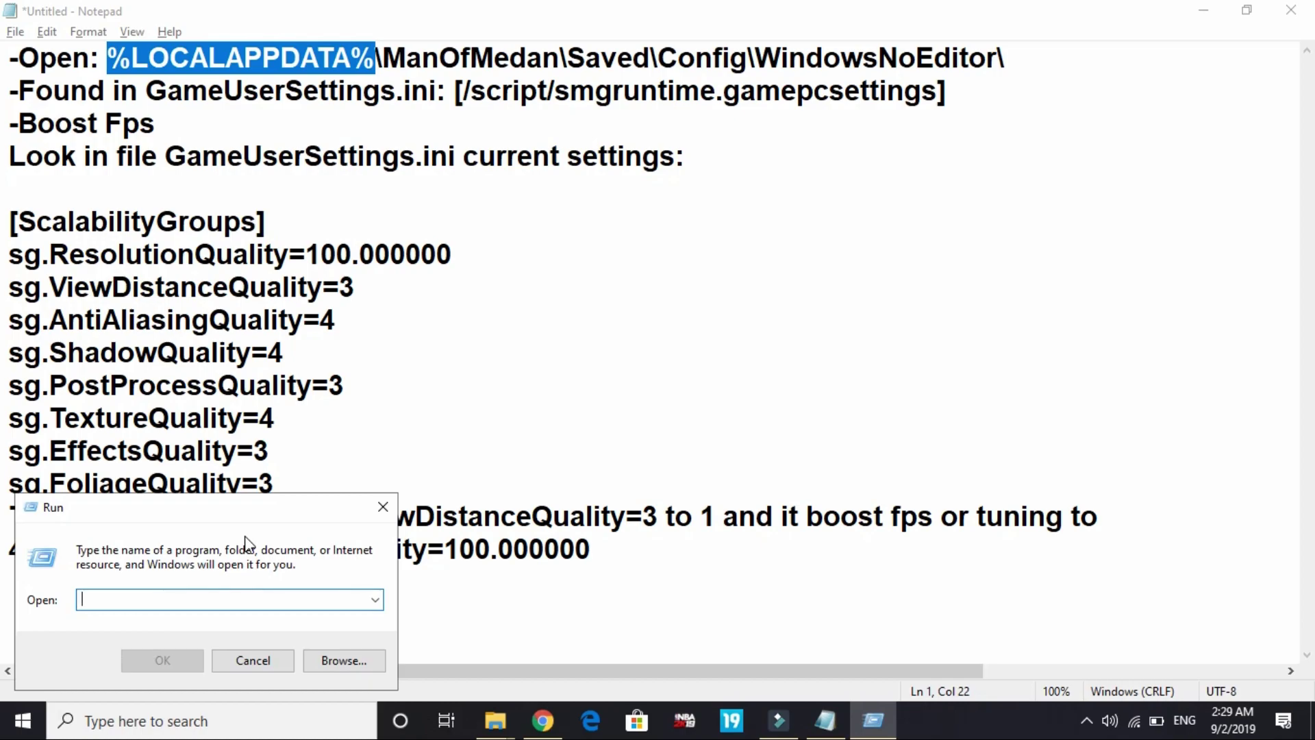
pyautogui.write('%appdata%')
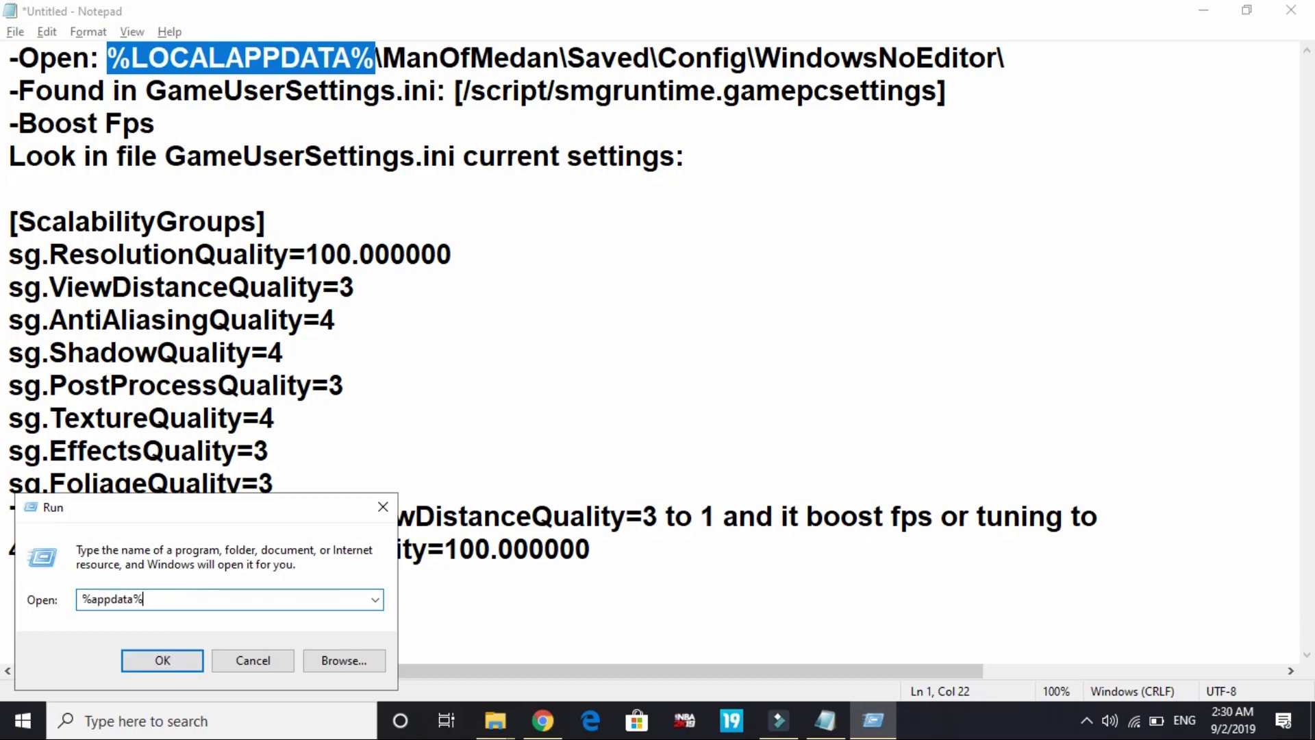
pyautogui.press('Return')
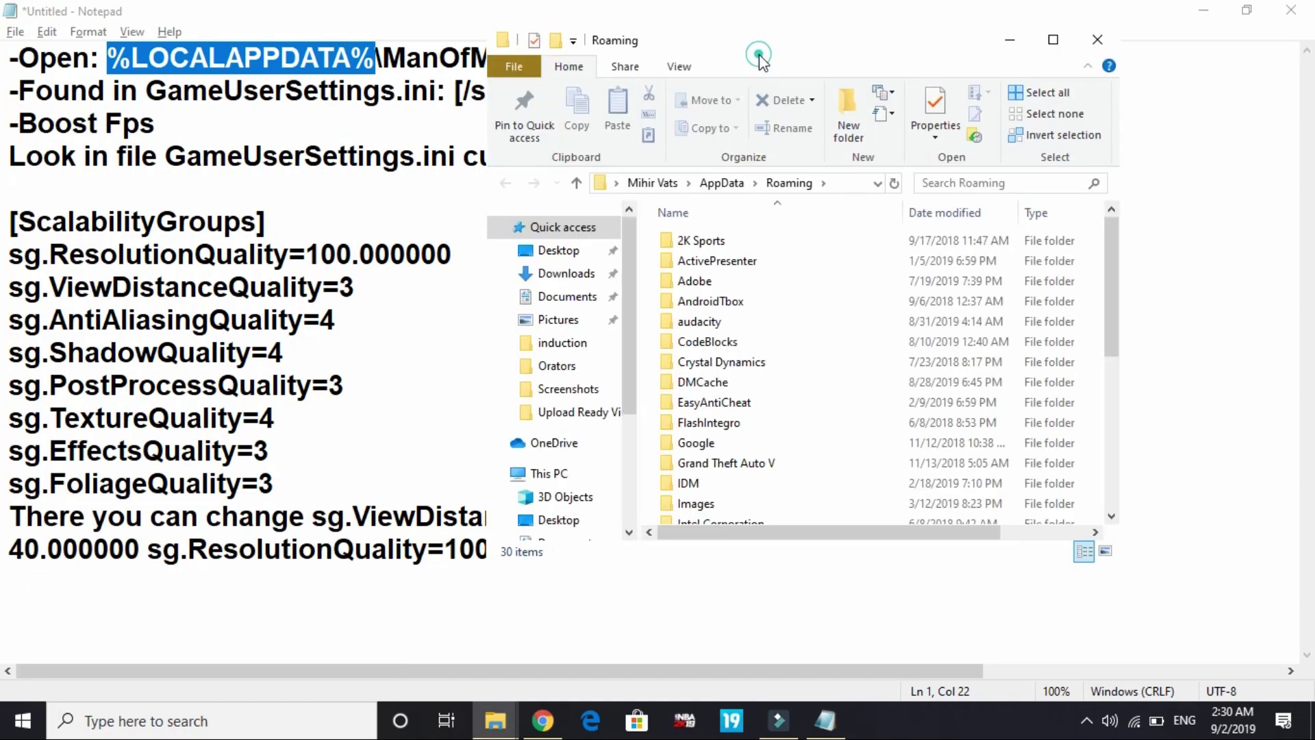
pyautogui.doubleClick(759, 55)
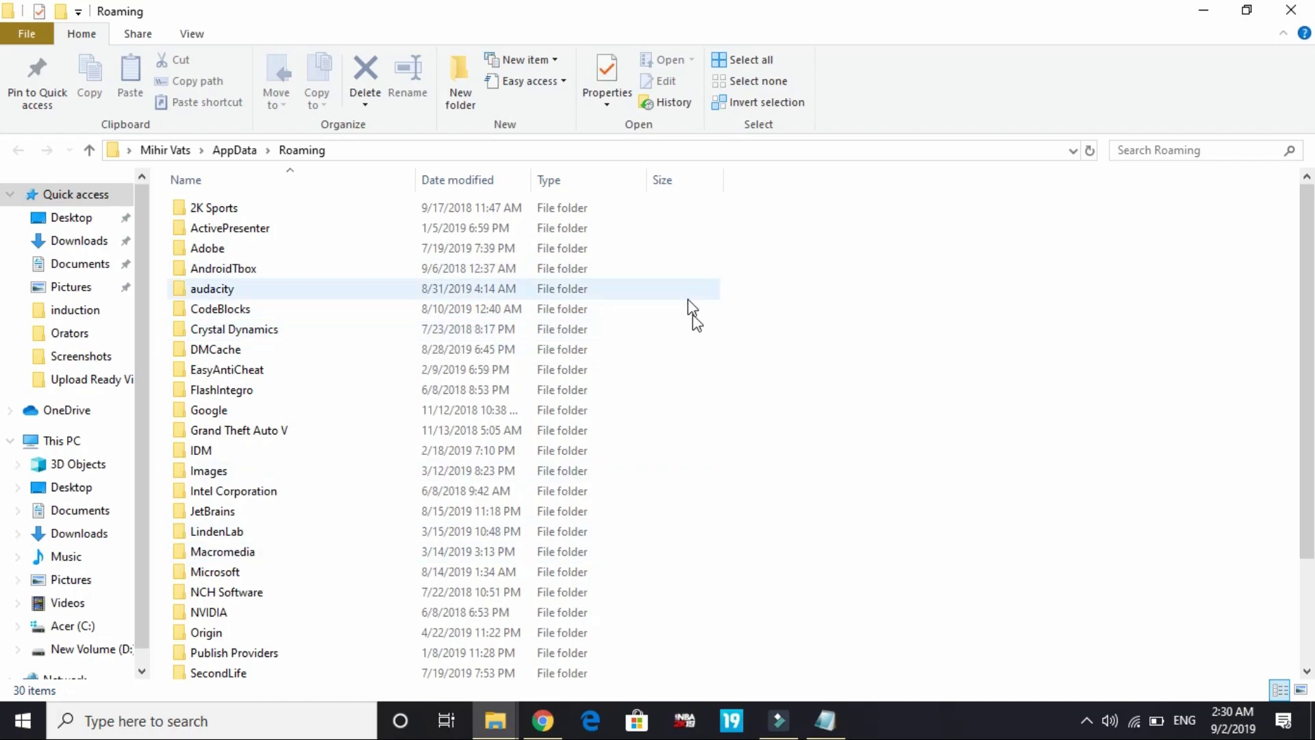
pyautogui.click(1203, 9)
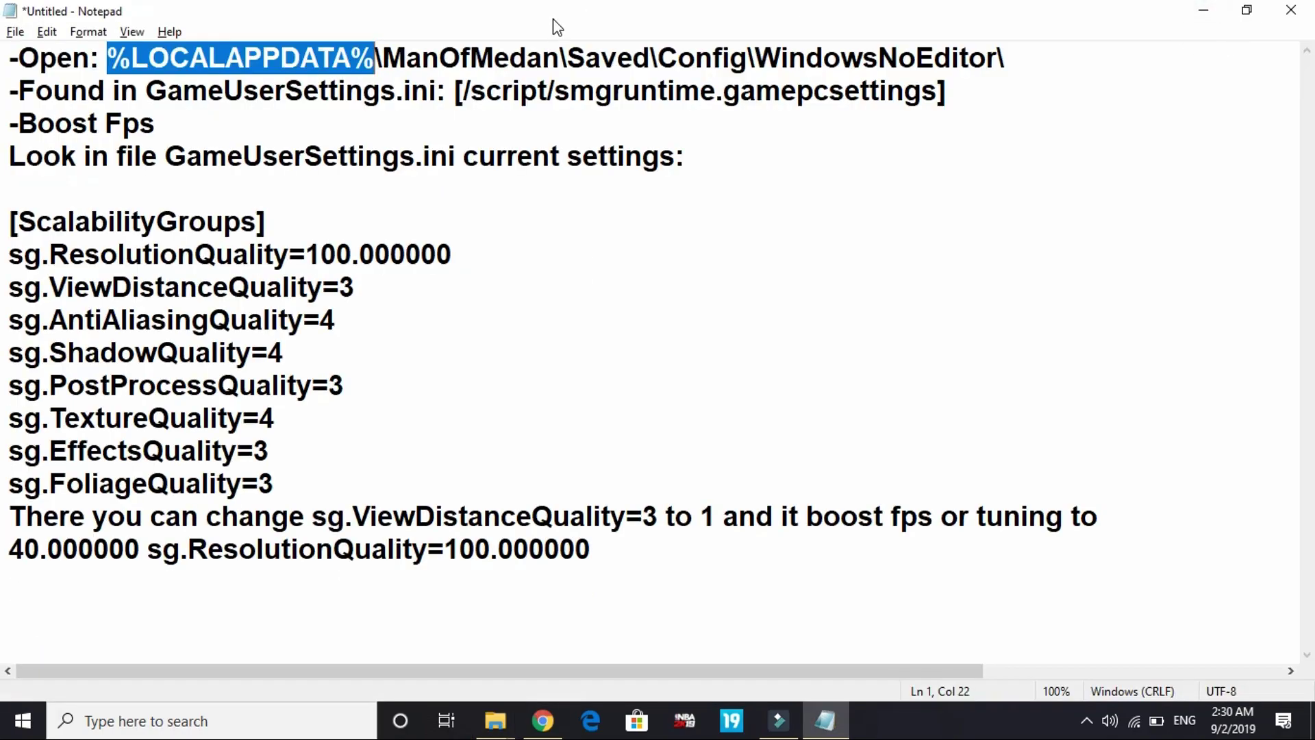
pyautogui.click(384, 149)
pyautogui.moveTo(375, 72); pyautogui.dragTo(652, 39)
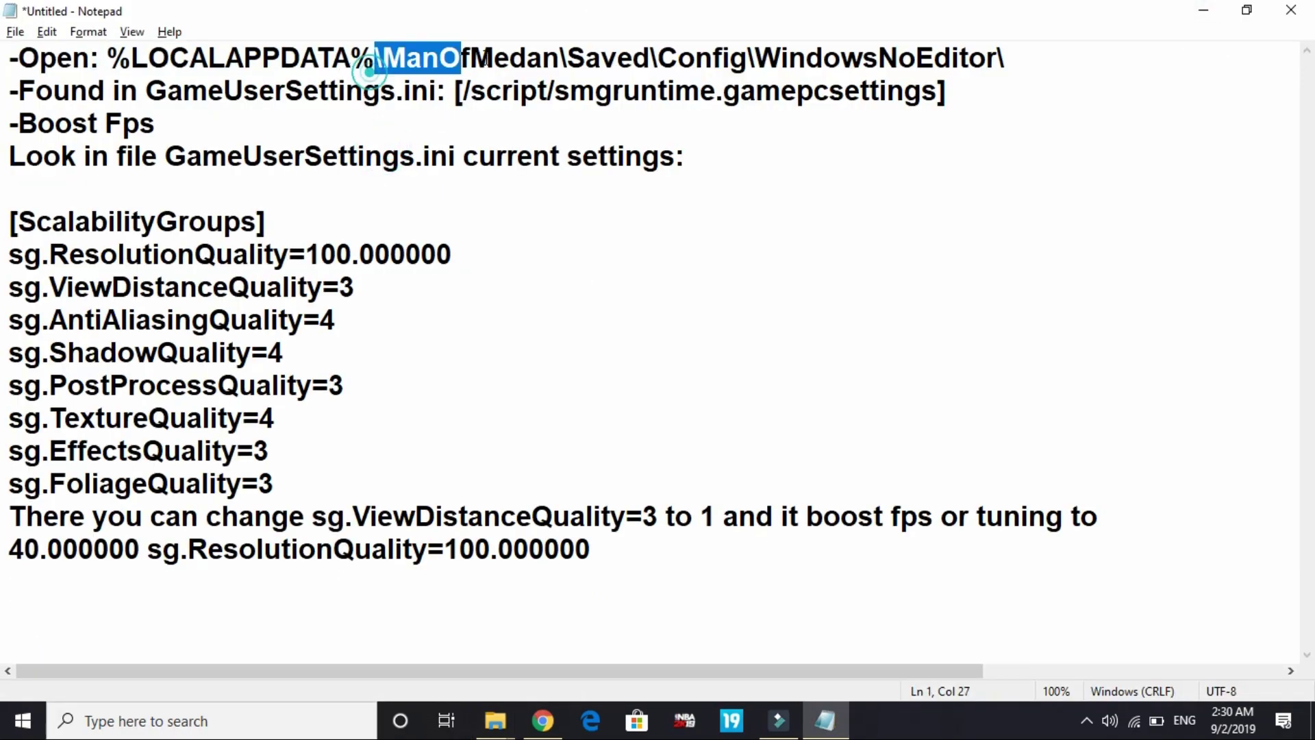
pyautogui.rightClick(662, 45)
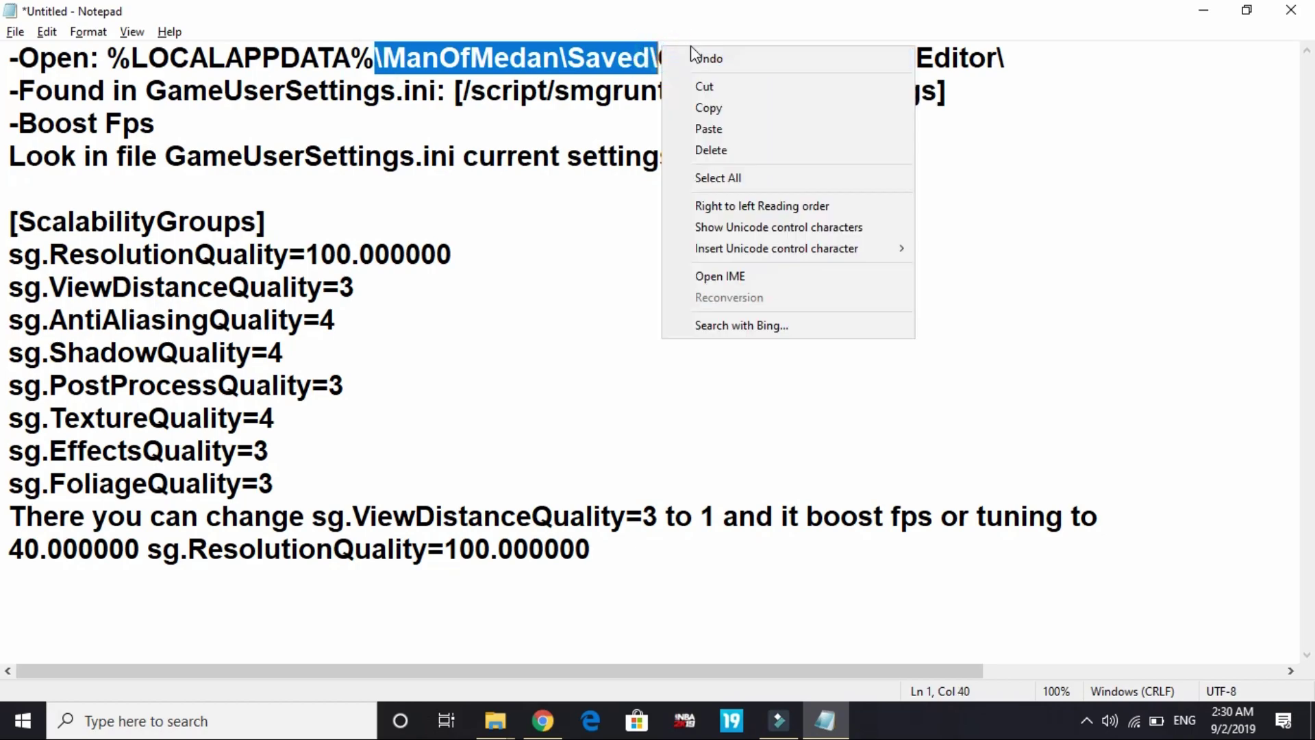
pyautogui.click(604, 88)
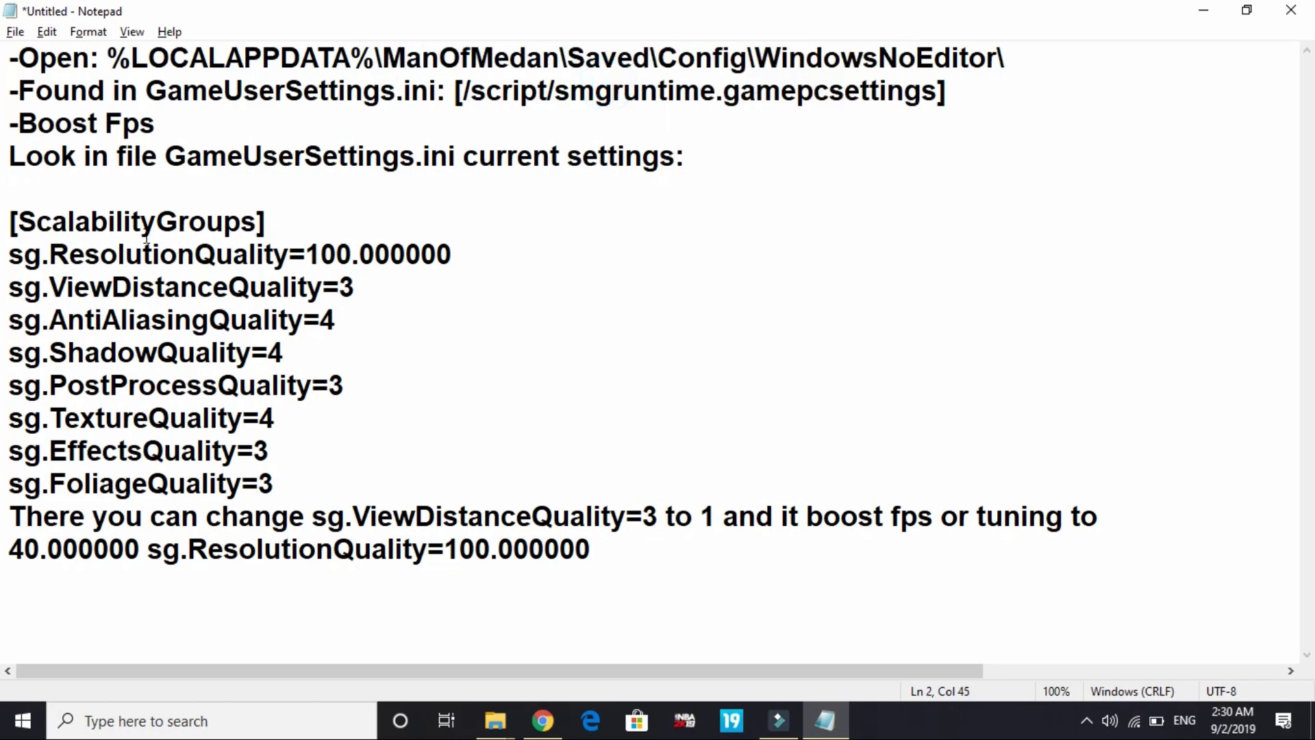
pyautogui.doubleClick(165, 94)
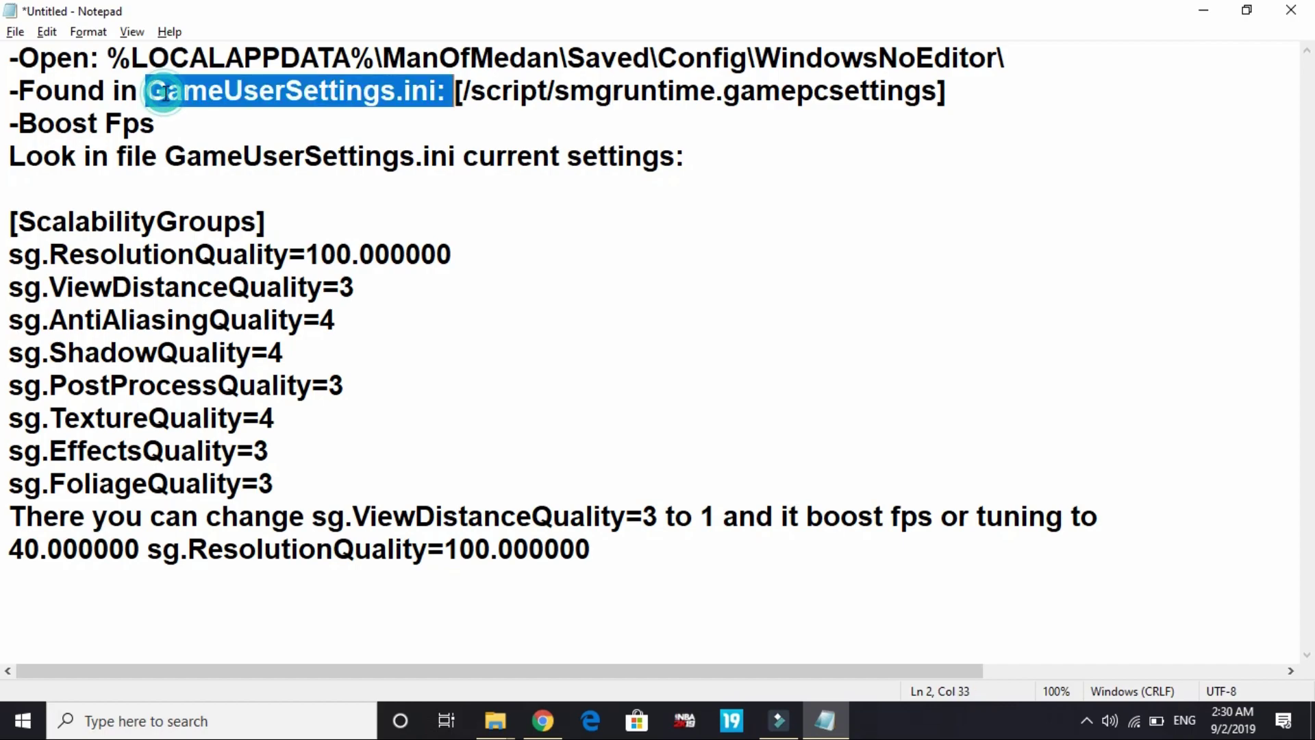
pyautogui.click(165, 93)
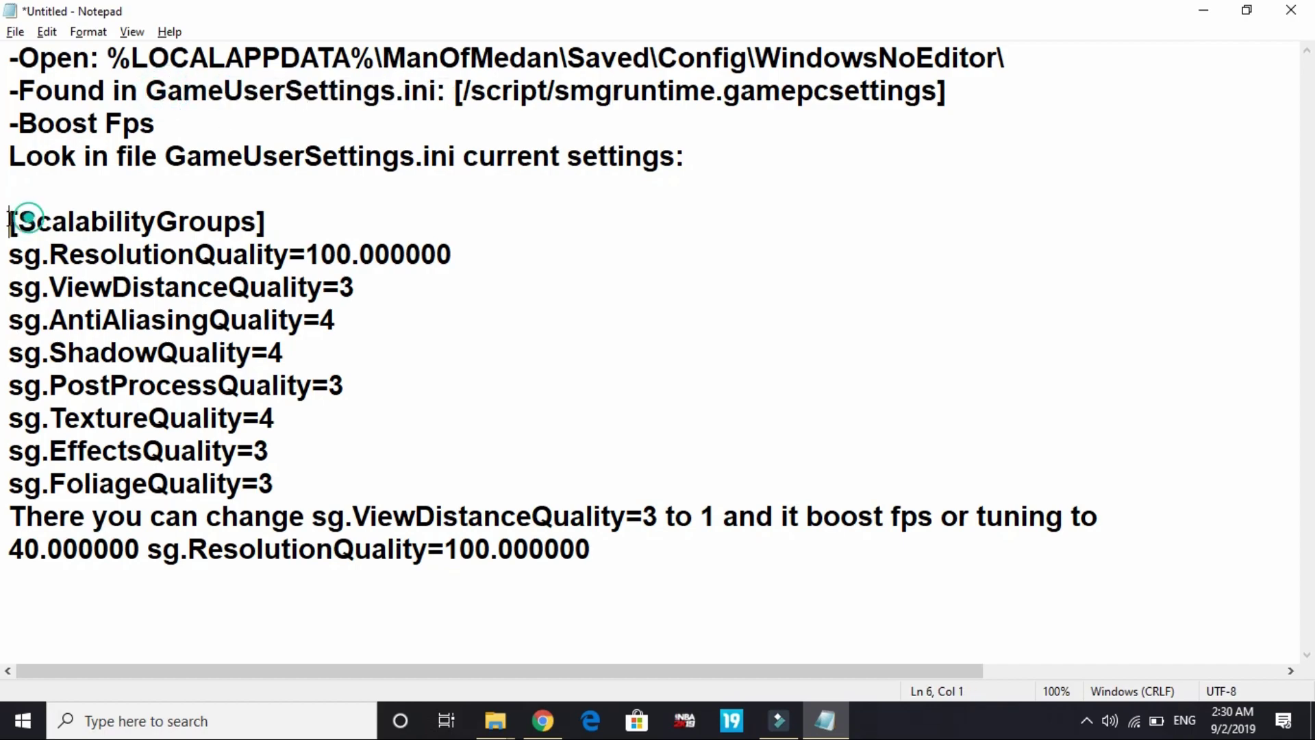
pyautogui.moveTo(11, 221); pyautogui.dragTo(445, 558)
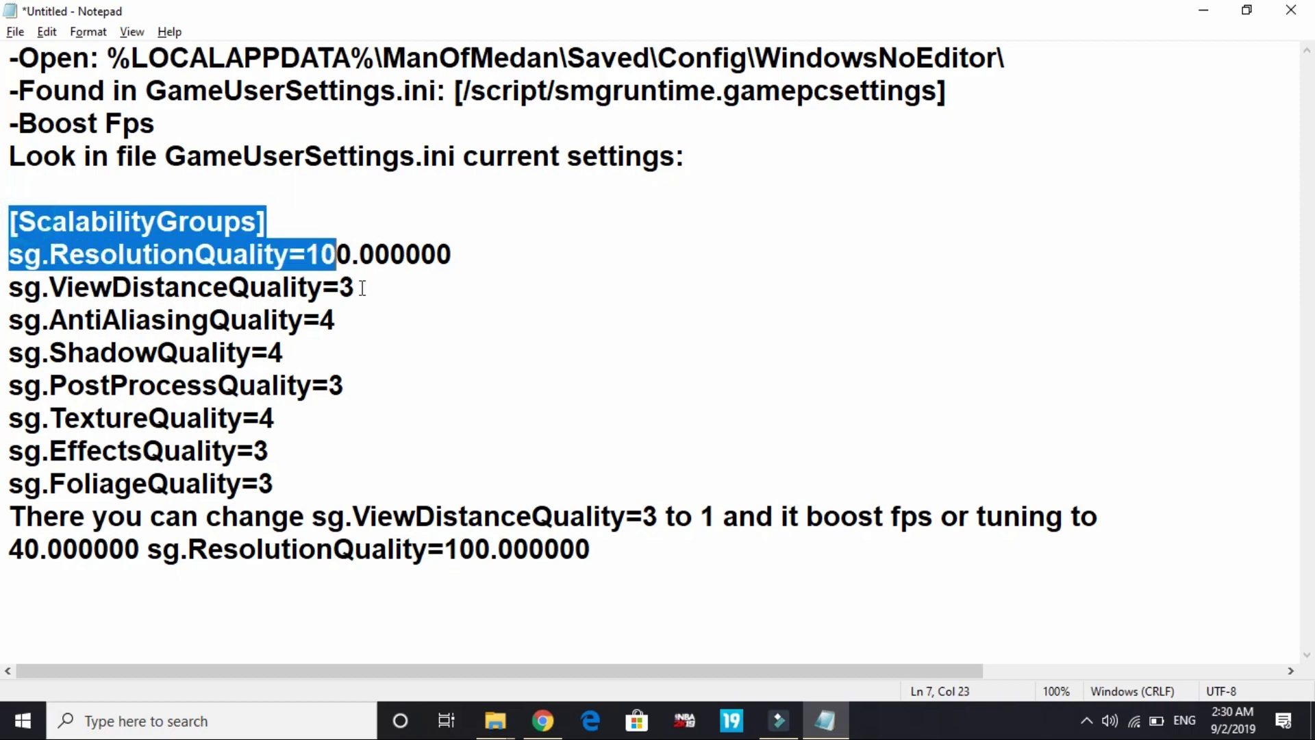
pyautogui.click(445, 558)
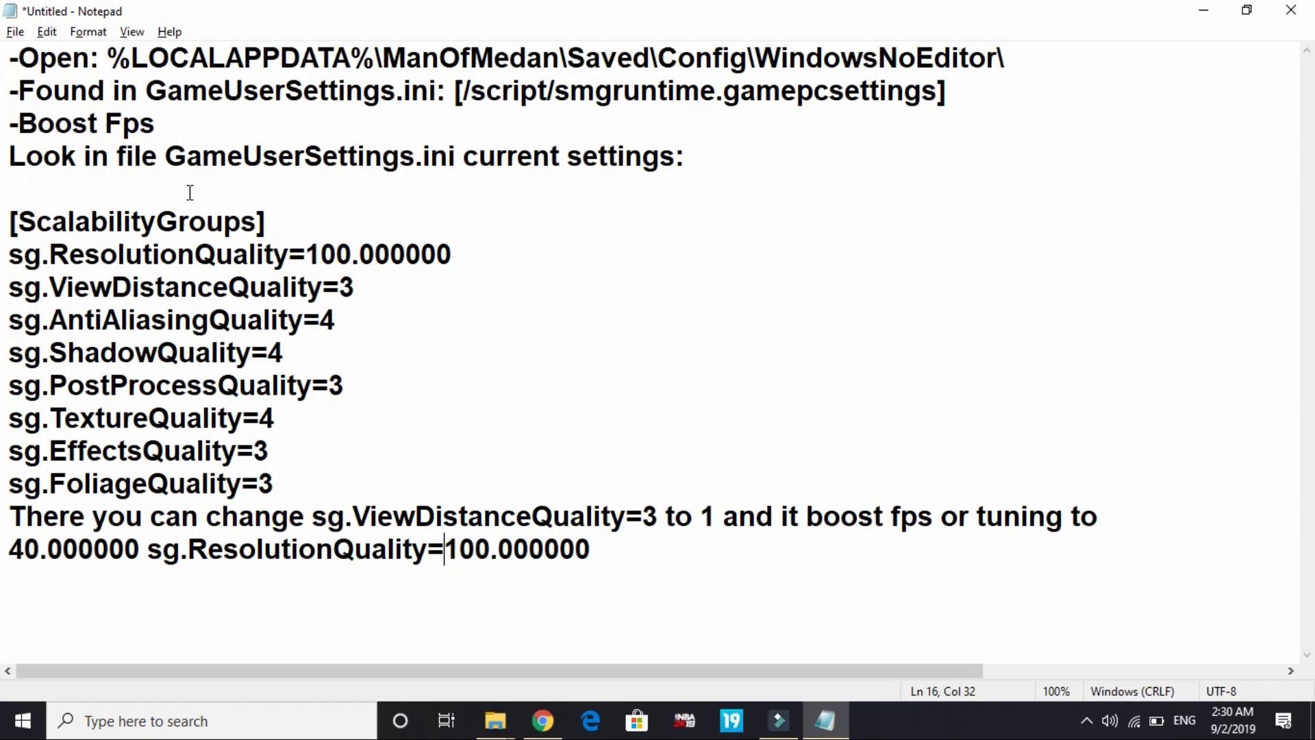
pyautogui.click(9, 262)
pyautogui.moveTo(9, 262); pyautogui.dragTo(332, 484)
pyautogui.click(330, 482)
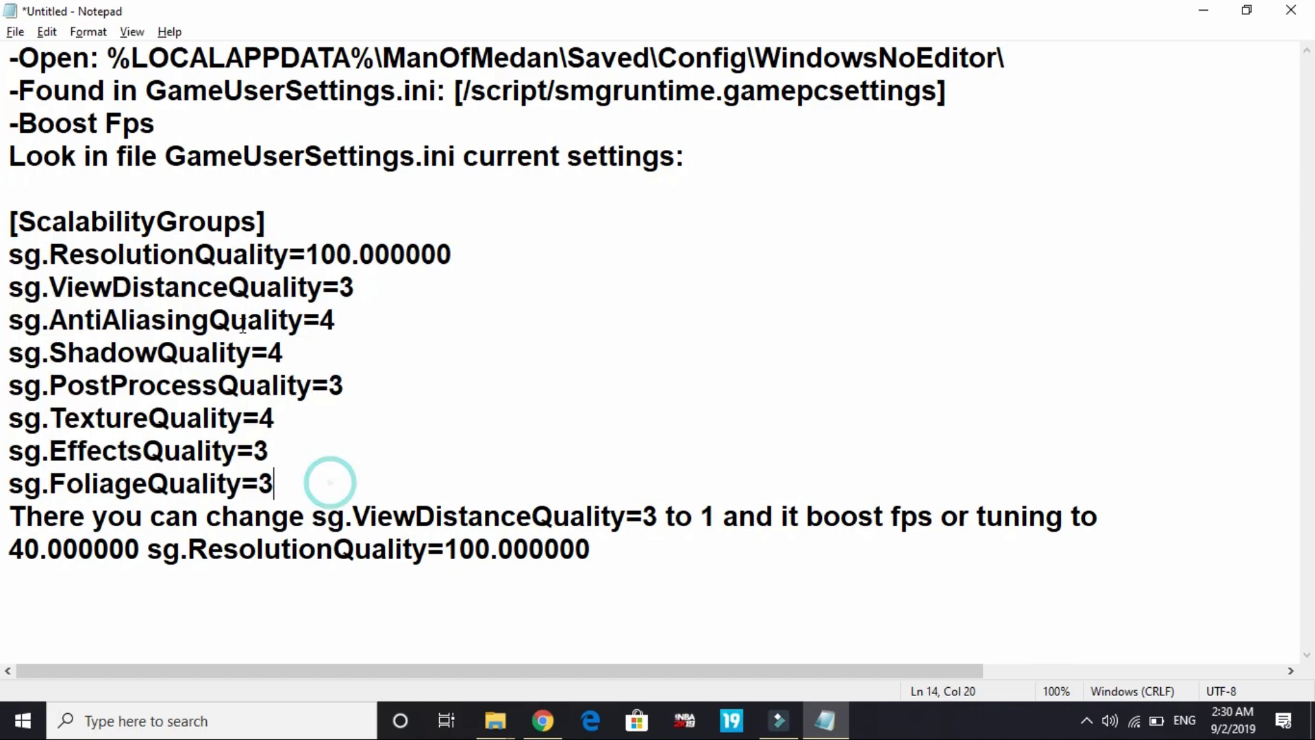
pyautogui.doubleClick(304, 486)
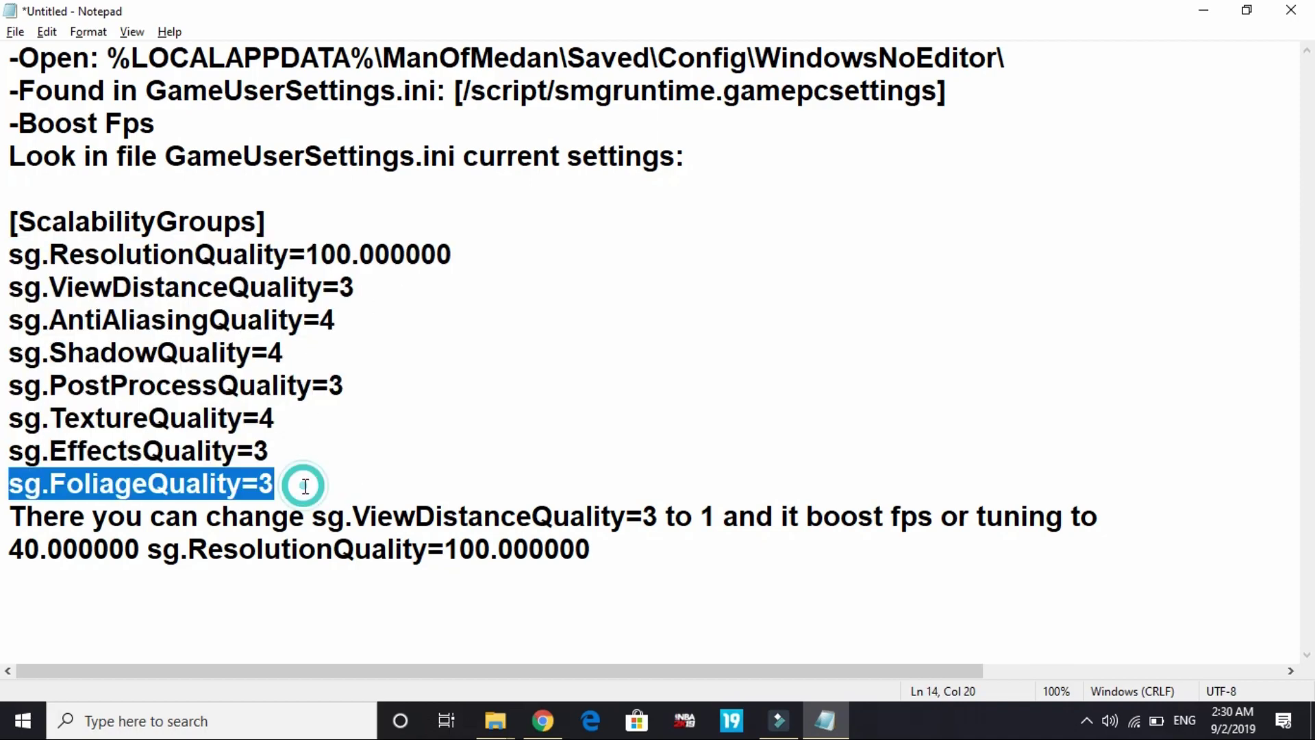
pyautogui.rightClick(304, 486)
pyautogui.click(143, 515)
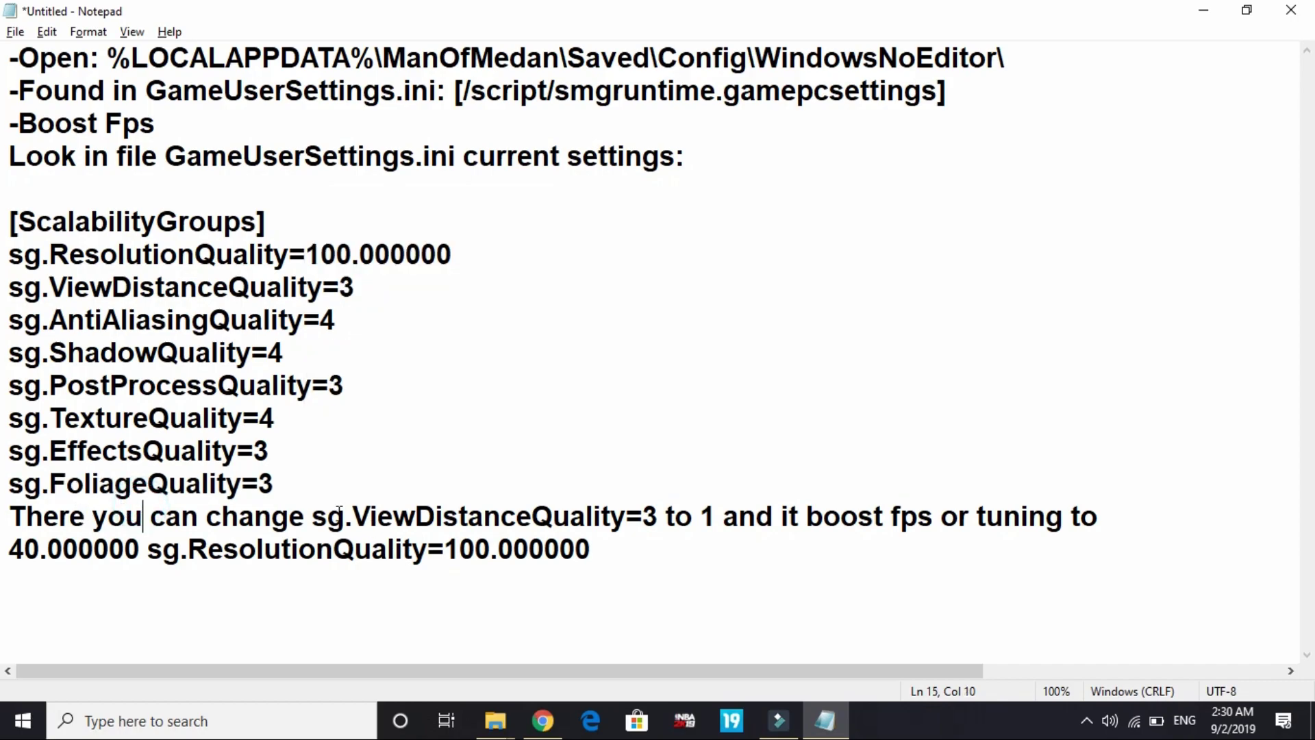
pyautogui.moveTo(312, 515); pyautogui.dragTo(655, 533)
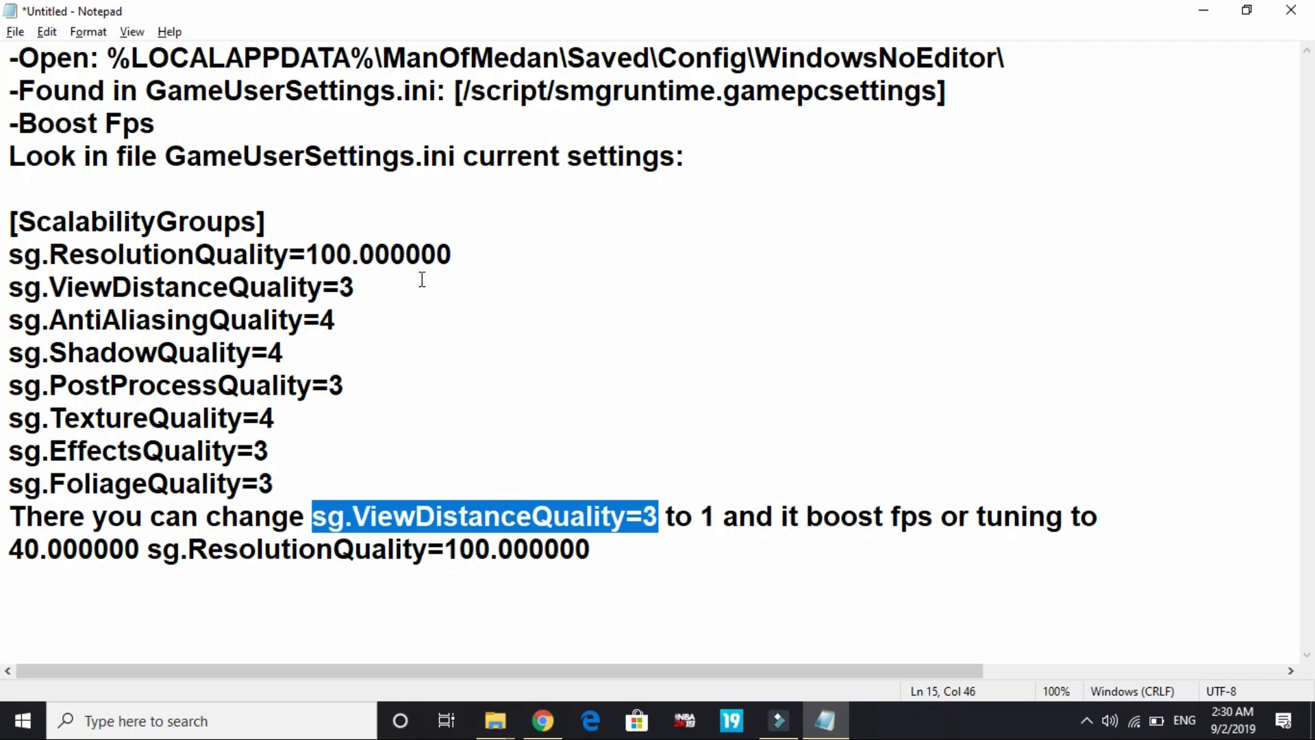
pyautogui.click(702, 521)
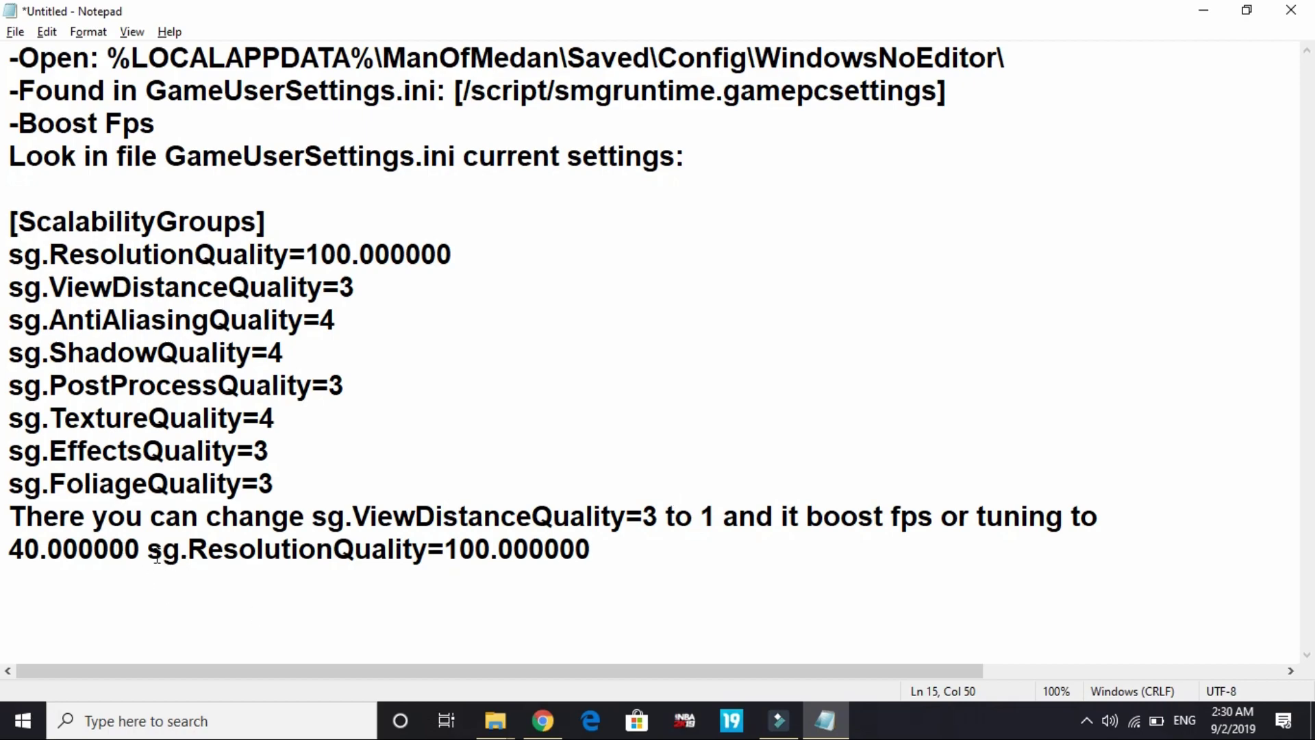
pyautogui.moveTo(157, 556)
pyautogui.mouseDown()
pyautogui.moveTo(470, 550)
pyautogui.moveTo(418, 548)
pyautogui.mouseUp()
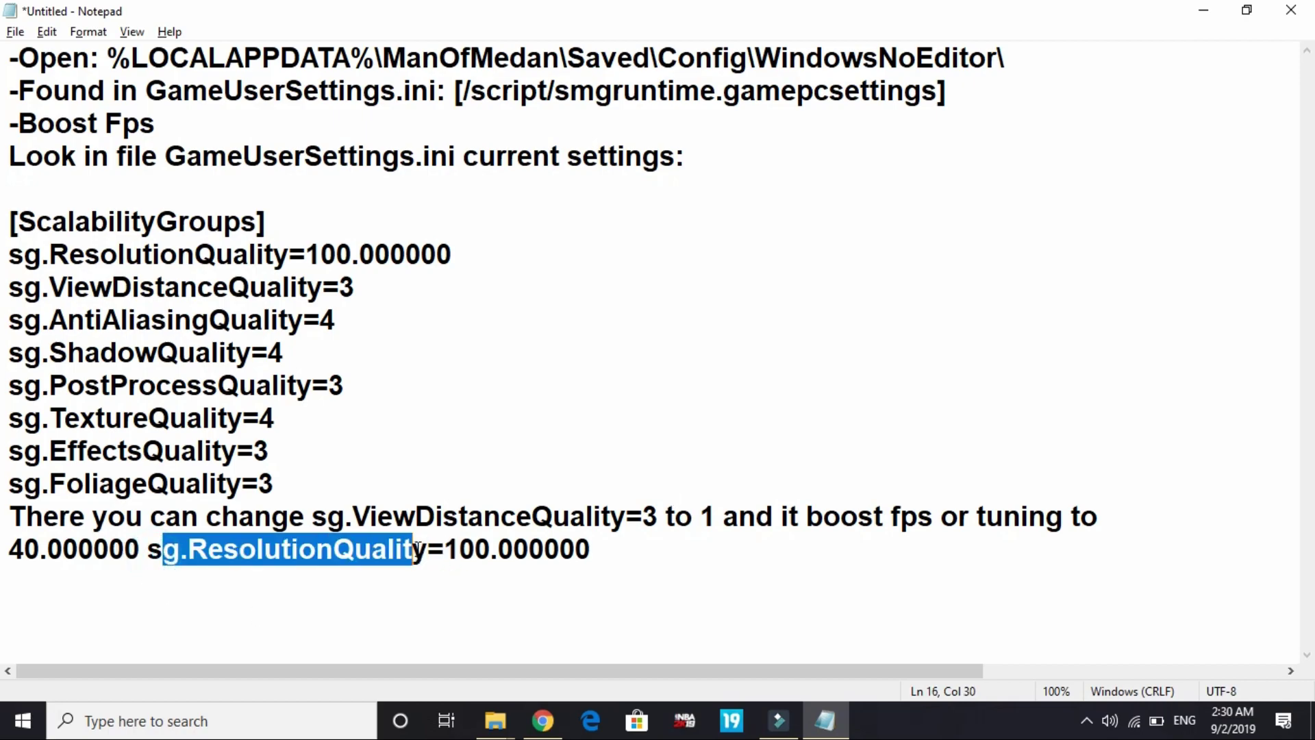
pyautogui.click(234, 255)
pyautogui.moveTo(45, 558); pyautogui.dragTo(23, 549)
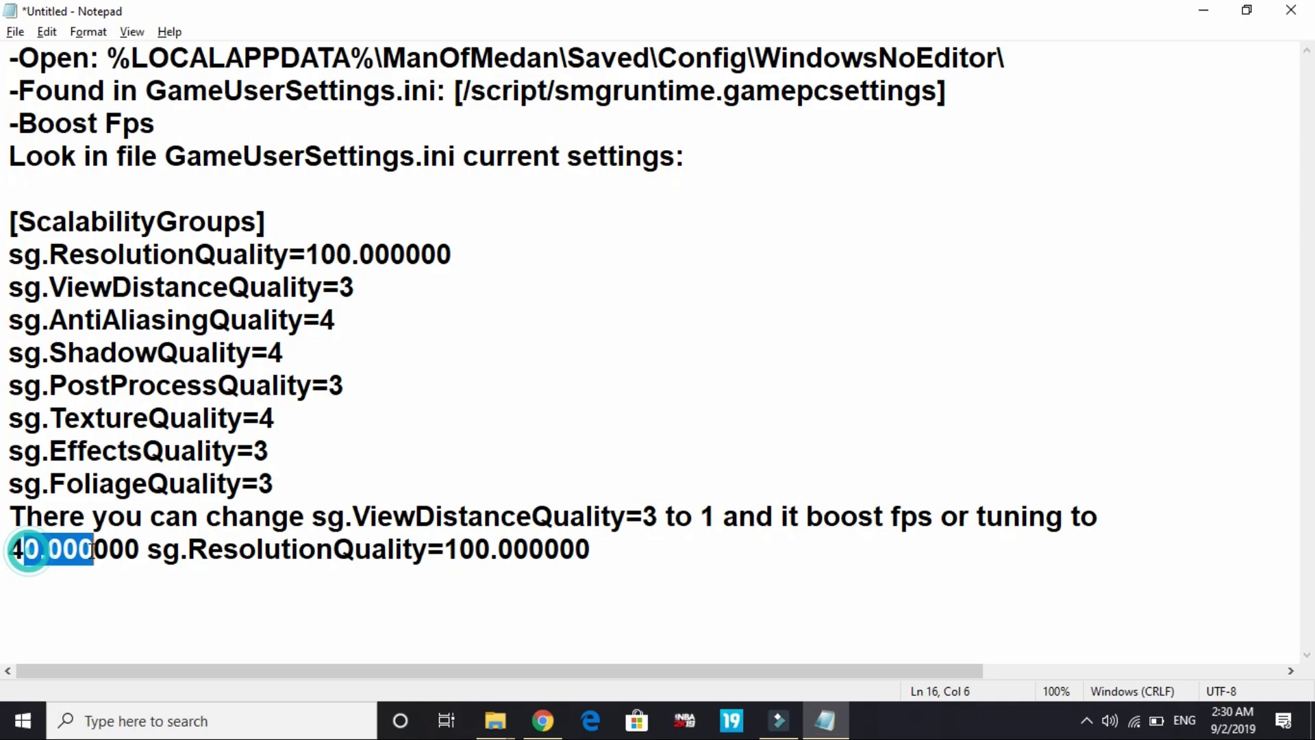
pyautogui.click(124, 549)
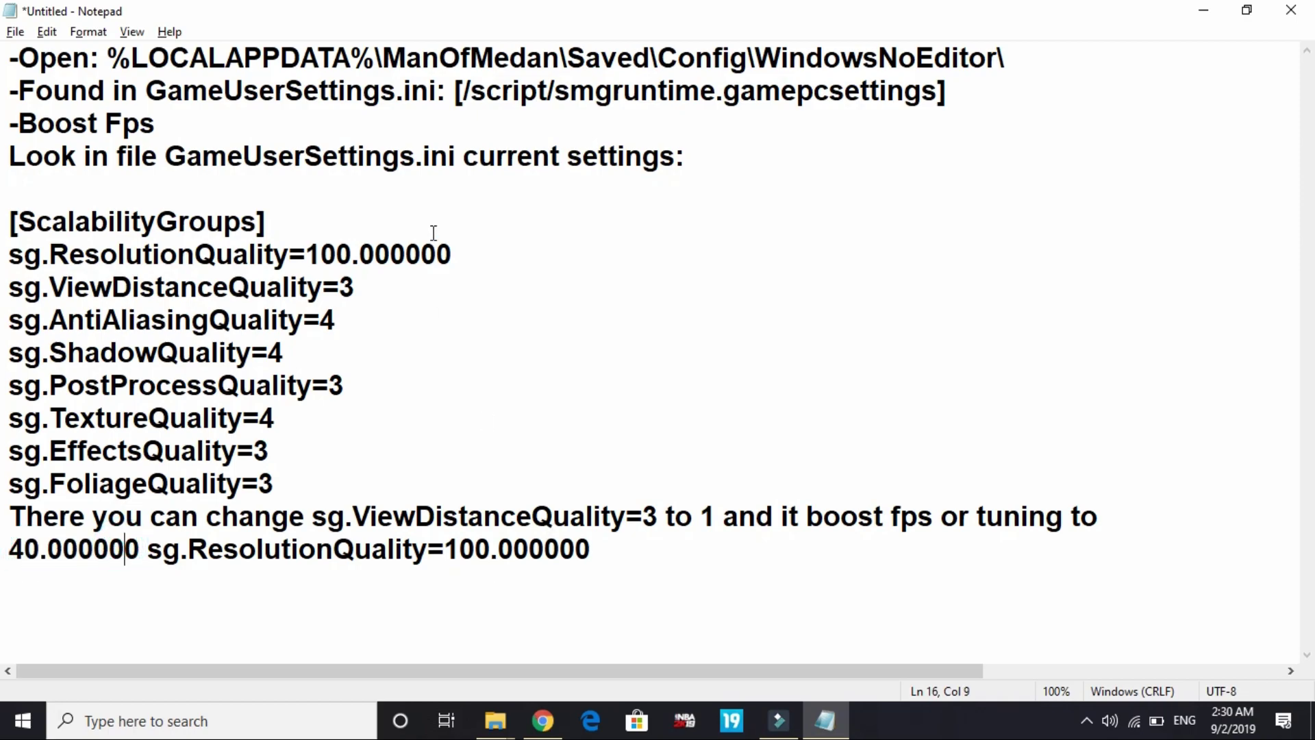
# - Set ResolutionQuality to 40, and ViewDistanceQuality and AntiAliasingQuality to 1
pyautogui.click(352, 255)
pyautogui.press('BackSpace')
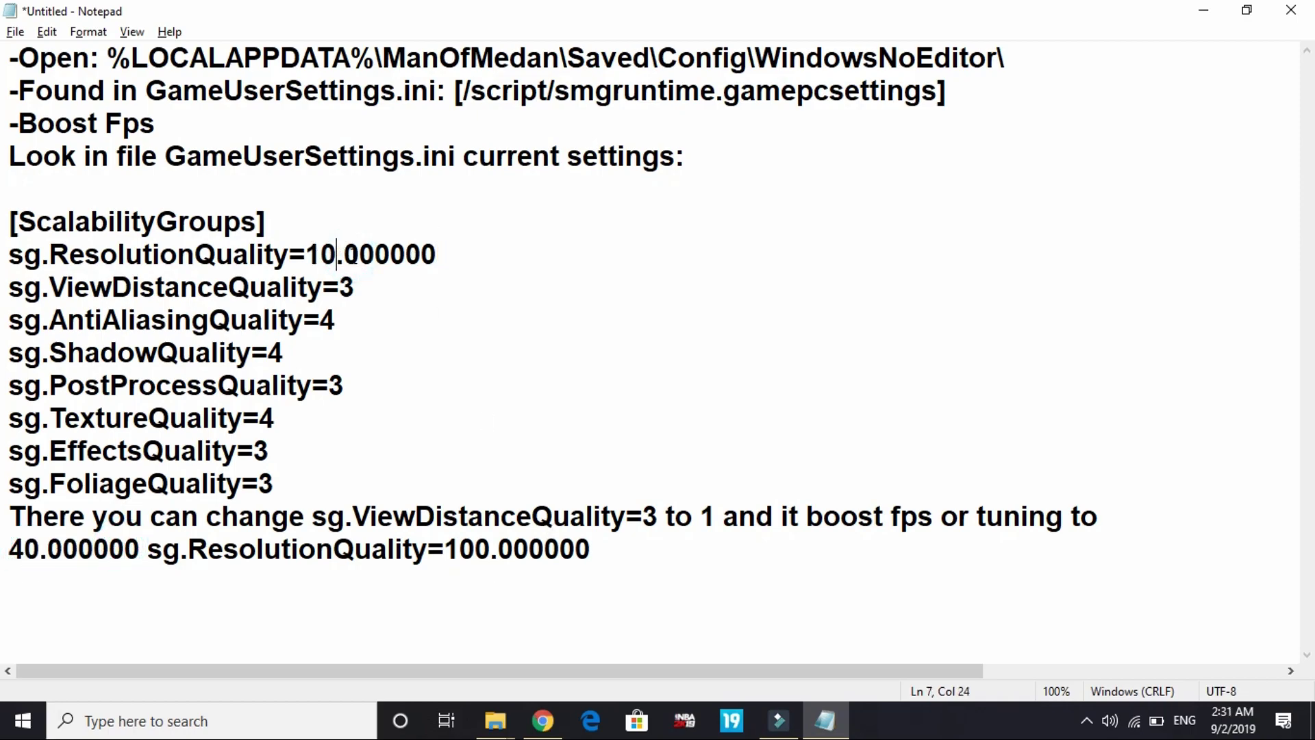
pyautogui.press('BackSpace')
pyautogui.press('BackSpace')
pyautogui.write('40')
pyautogui.click(367, 298)
pyautogui.press('BackSpace')
pyautogui.write('1')
pyautogui.press('Down')
pyautogui.press('BackSpace')
pyautogui.write('1')
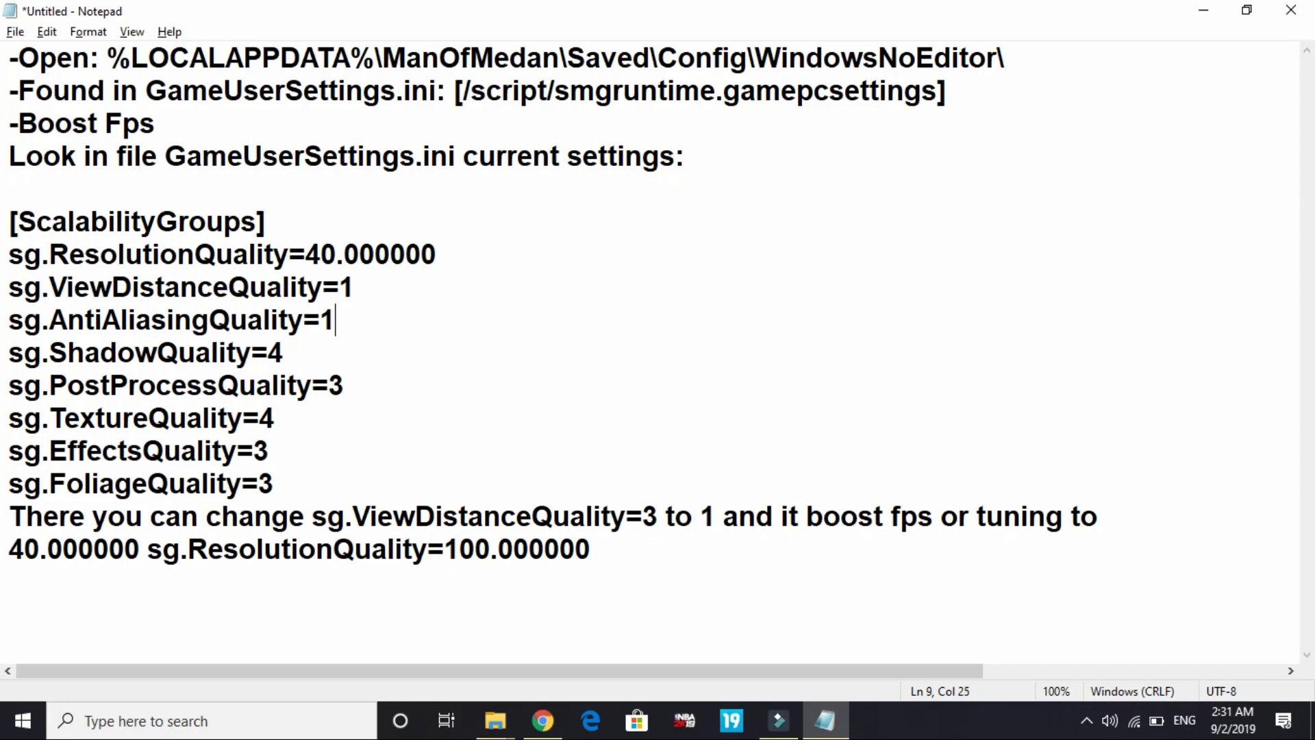
# - Set ShadowQuality to 2 and PostProcessQuality to 1
pyautogui.press('Down')
pyautogui.press('BackSpace')
pyautogui.write('2')
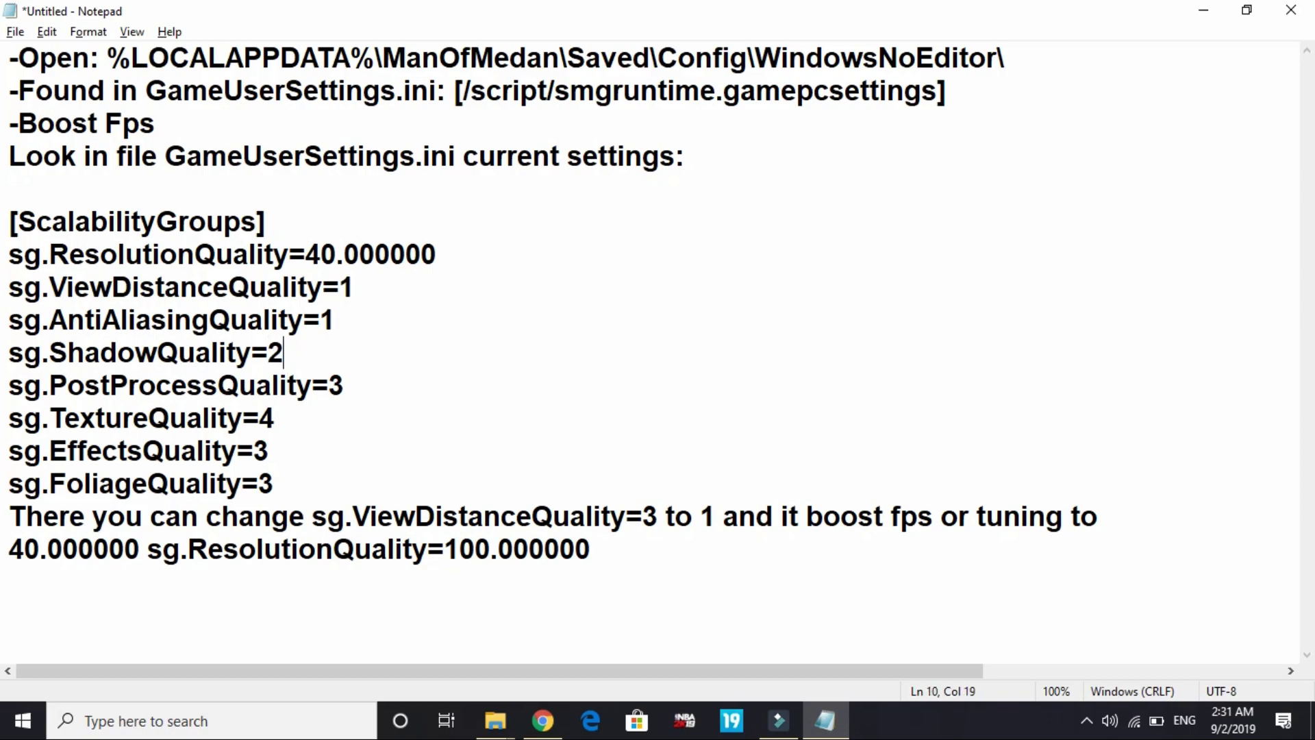
pyautogui.press('Down')
pyautogui.press('Right')
pyautogui.press('Right')
pyautogui.press('Right')
pyautogui.press('Right')
pyautogui.press('BackSpace')
pyautogui.write('1')
# - Set TextureQuality and EffectsQuality to 1, correcting the stray values along the way
pyautogui.press('Down')
pyautogui.press('Down')
pyautogui.press('BackSpace')
pyautogui.write('2')
pyautogui.press('Up')
pyautogui.press('BackSpace')
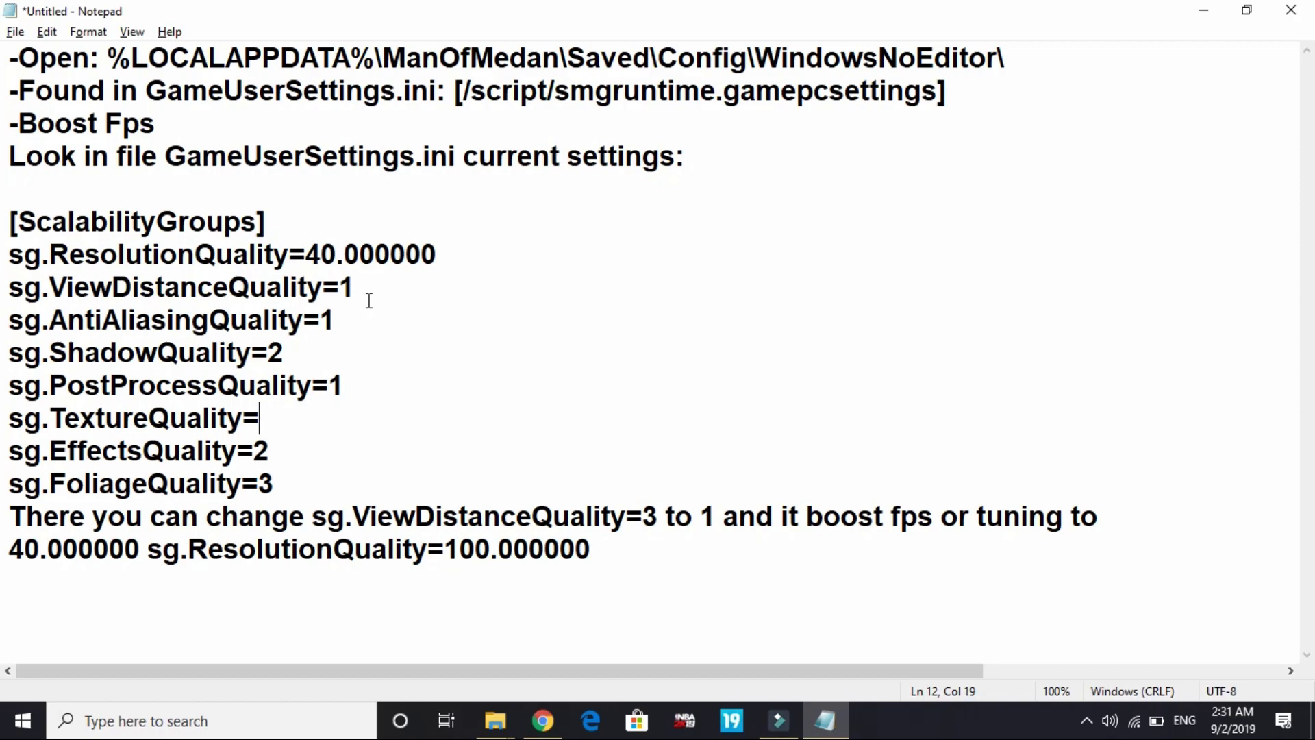
pyautogui.write('1')
pyautogui.press('BackSpace')
pyautogui.write('1')
pyautogui.click(272, 451)
pyautogui.press('BackSpace')
pyautogui.press('BackSpace')
pyautogui.write('1')
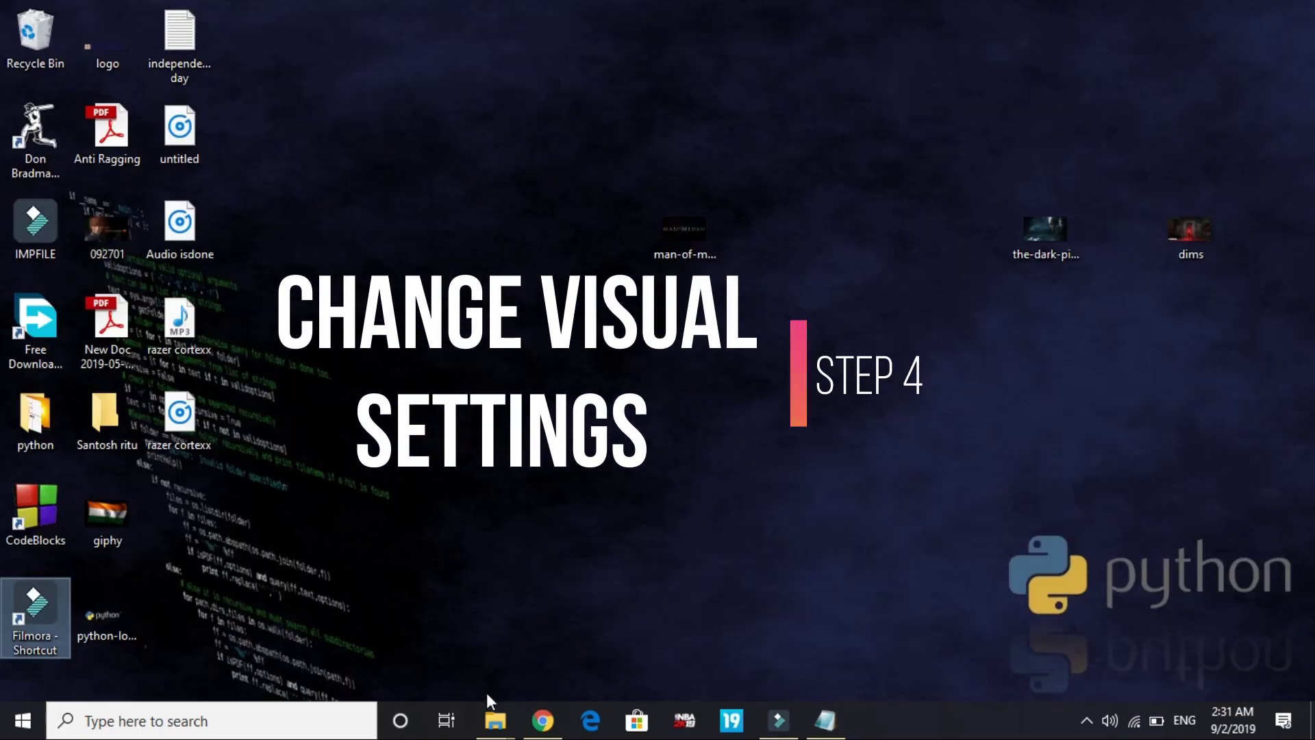
# - In File Explorer, check the Acer (C:) drive properties, then open This PC's Properties
pyautogui.moveTo(495, 720)
pyautogui.click(360, 604)
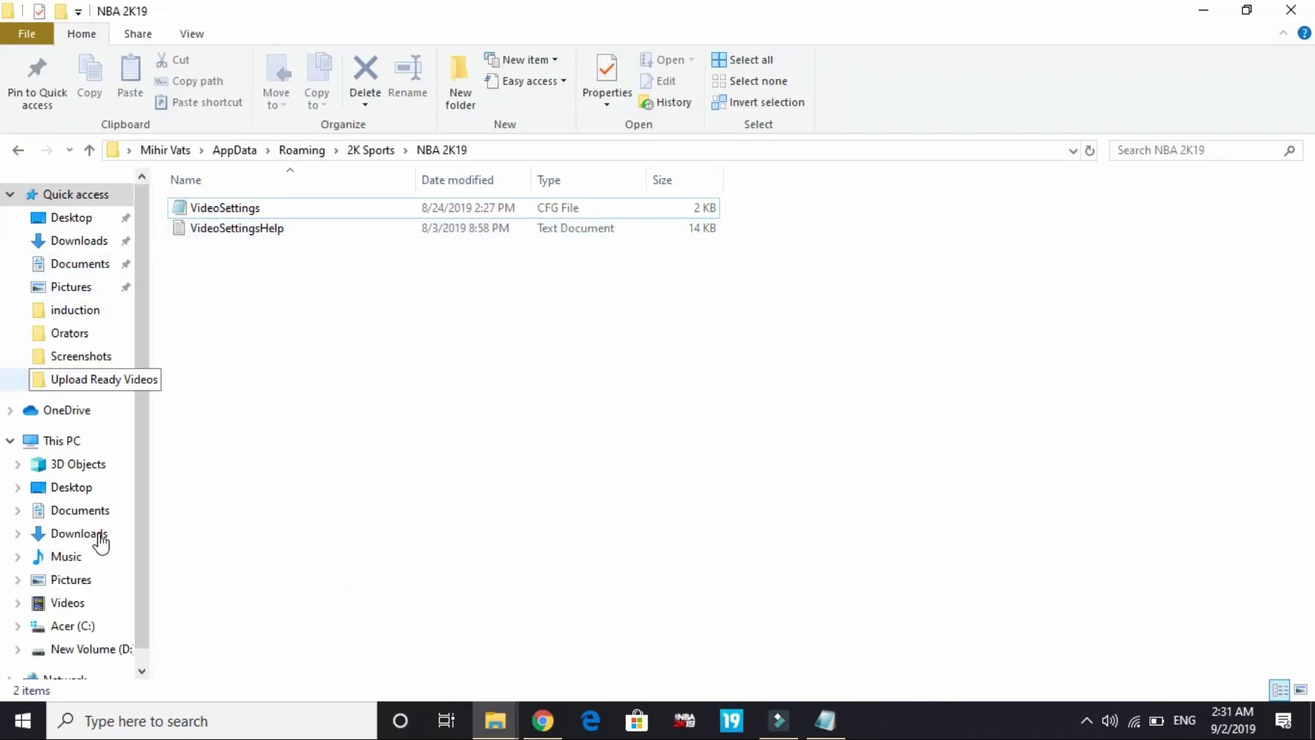
pyautogui.click(78, 631)
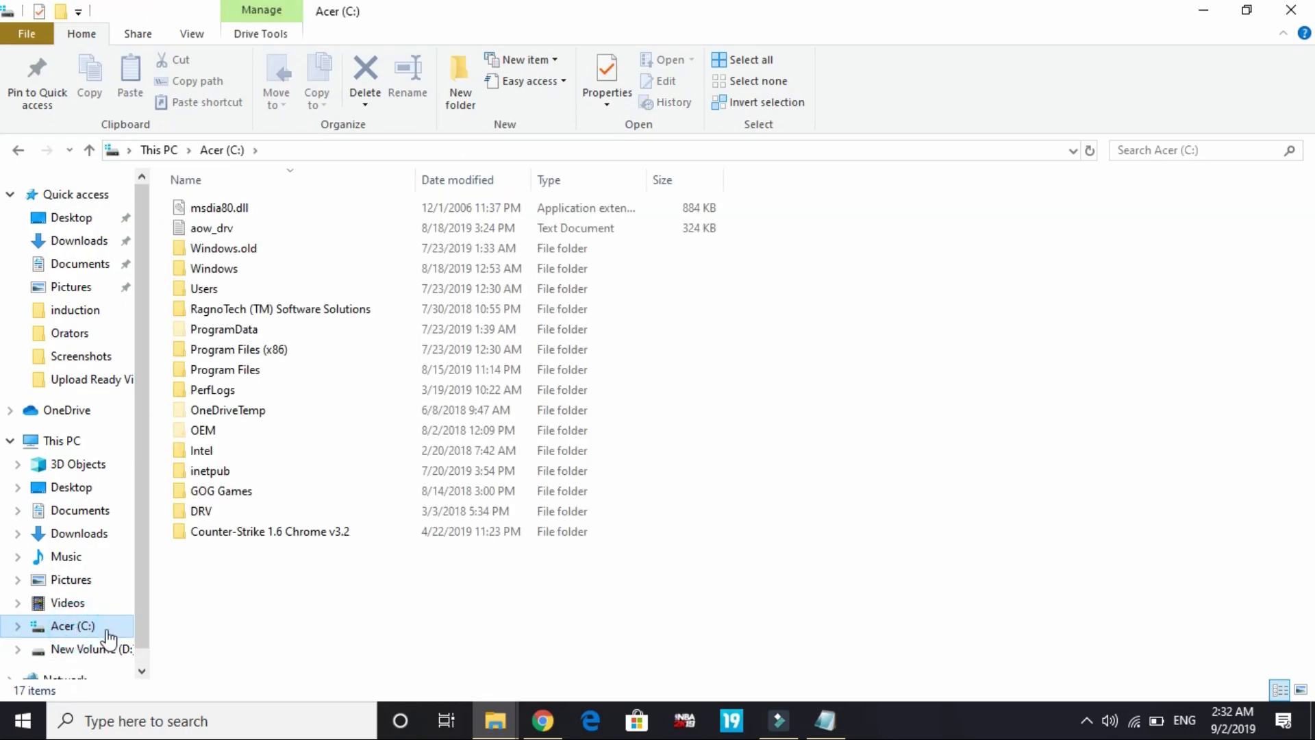
pyautogui.rightClick(64, 624)
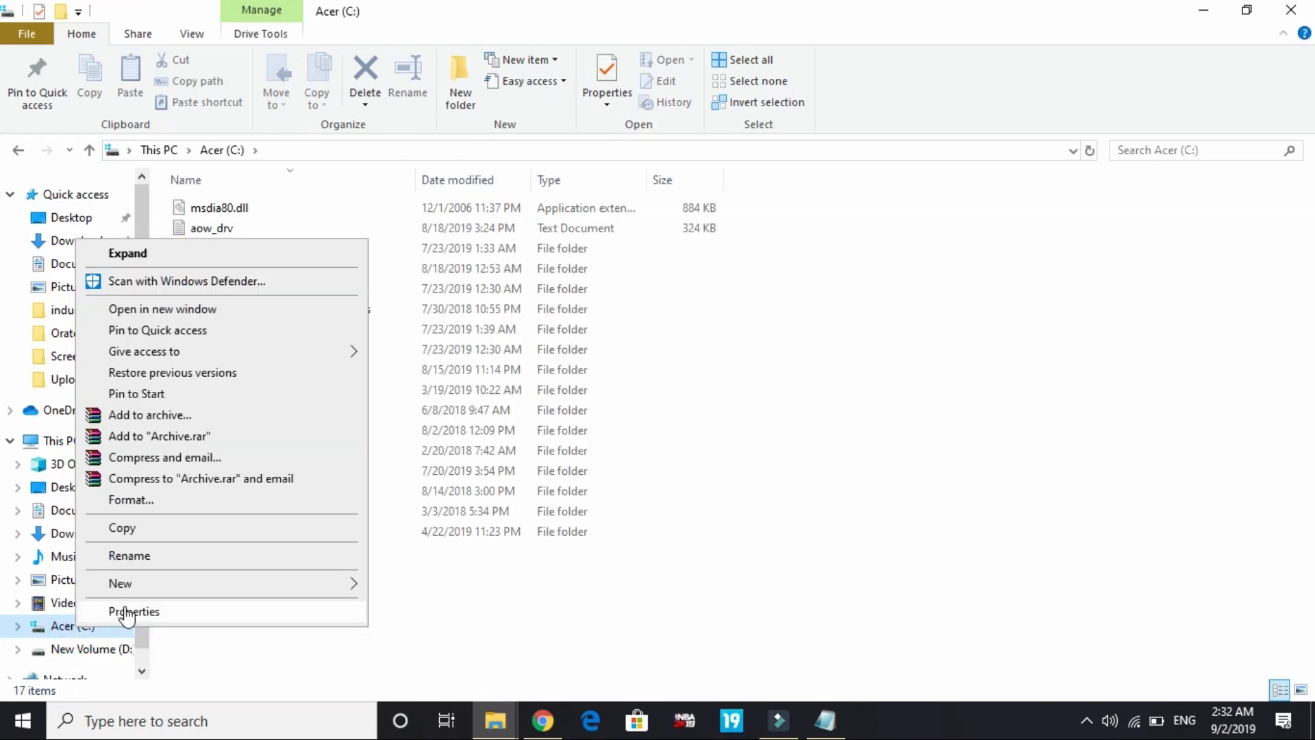
pyautogui.click(124, 609)
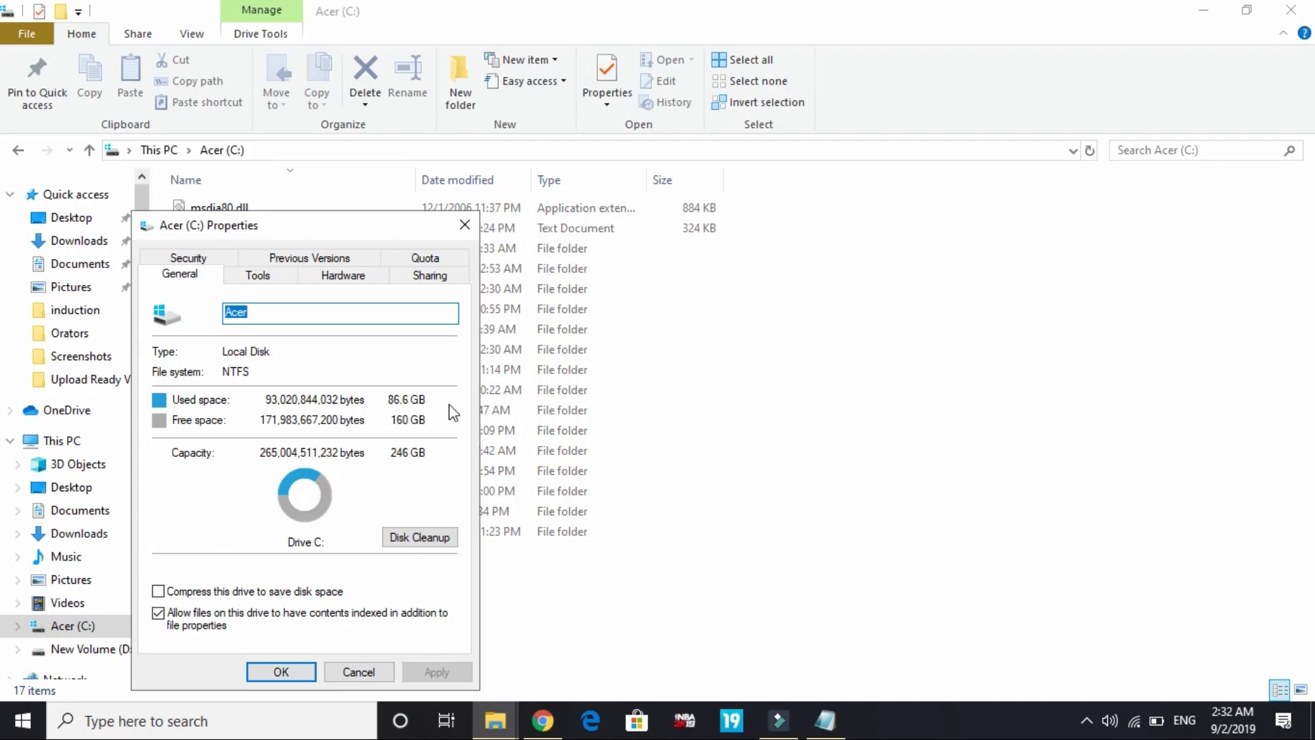
pyautogui.click(466, 223)
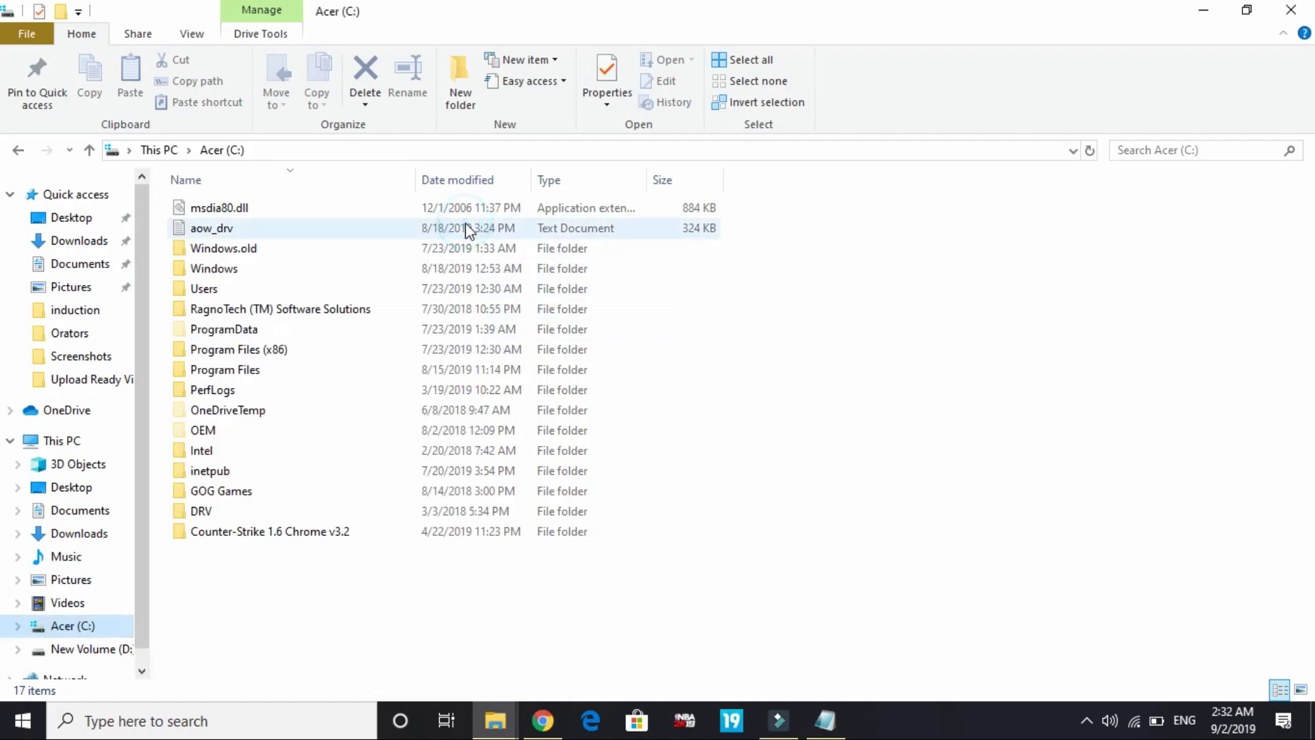
pyautogui.rightClick(68, 449)
pyautogui.click(91, 452)
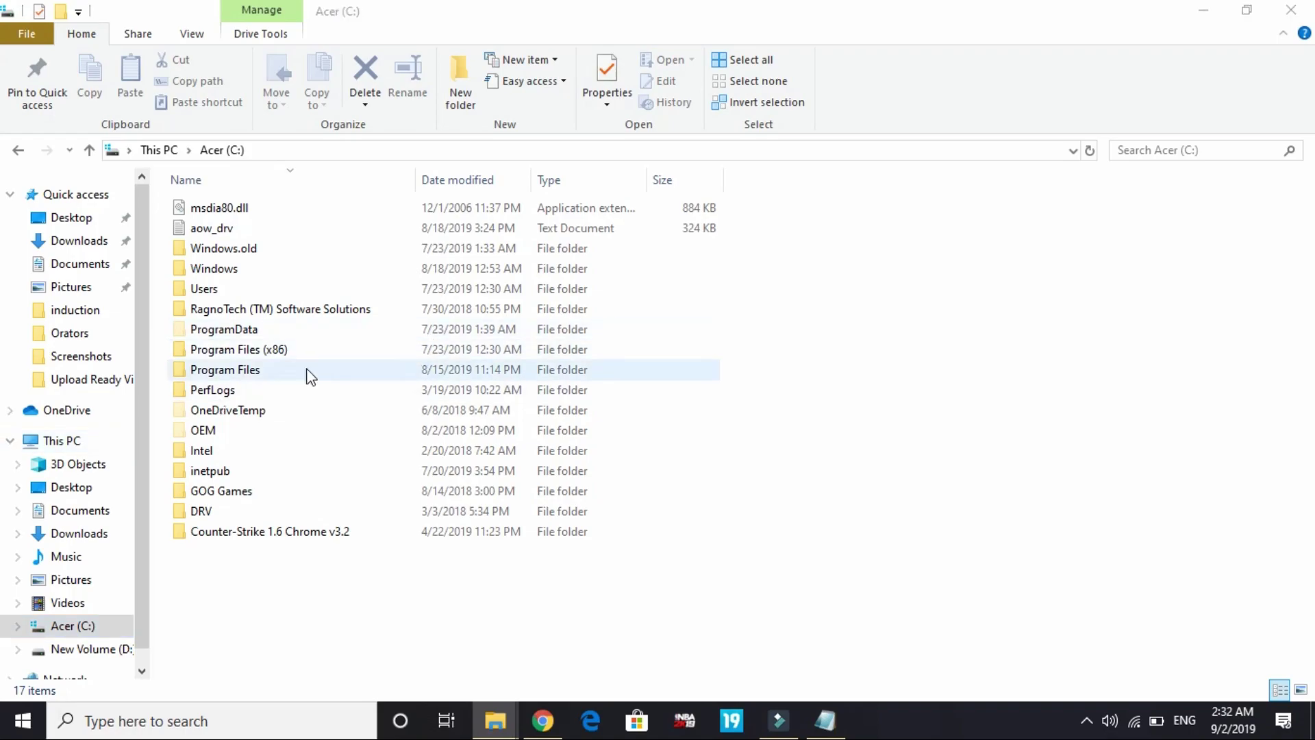
# - Open Advanced system settings' Performance options and switch visual effects from best performance to Custom
pyautogui.click(79, 181)
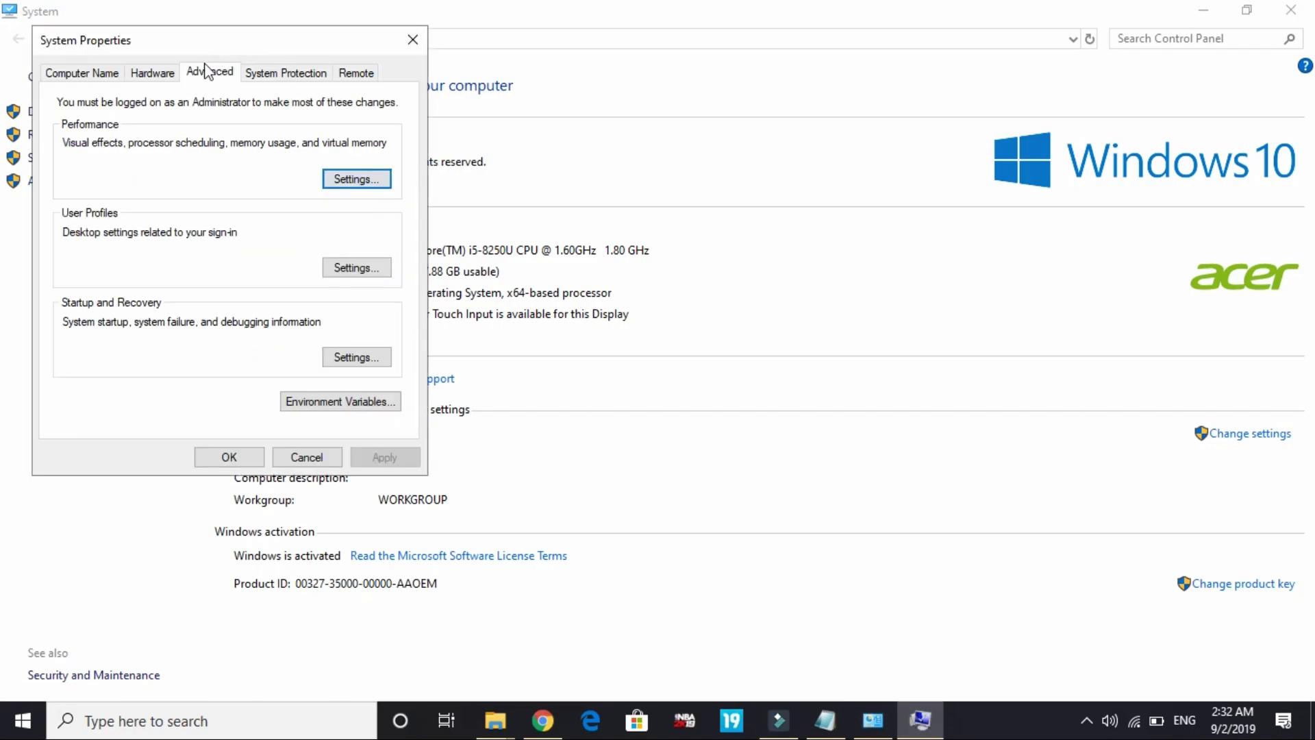
pyautogui.click(369, 180)
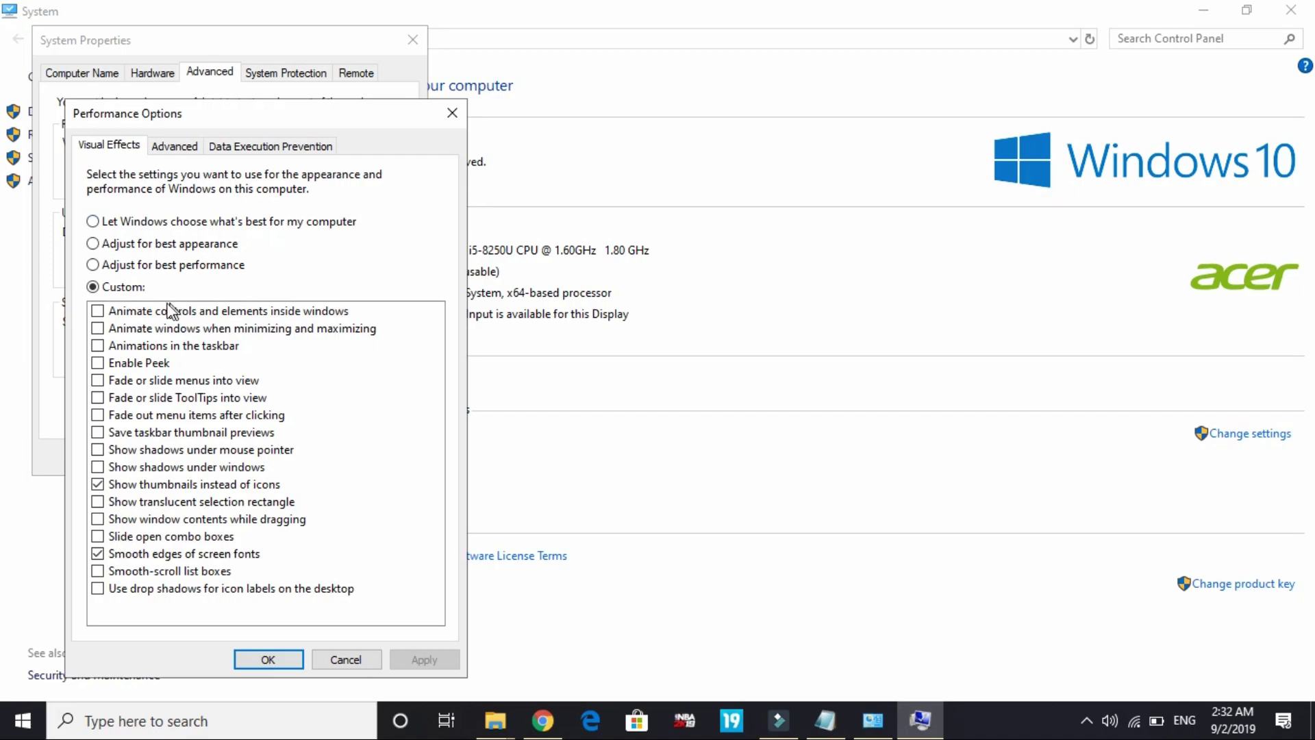
pyautogui.click(147, 228)
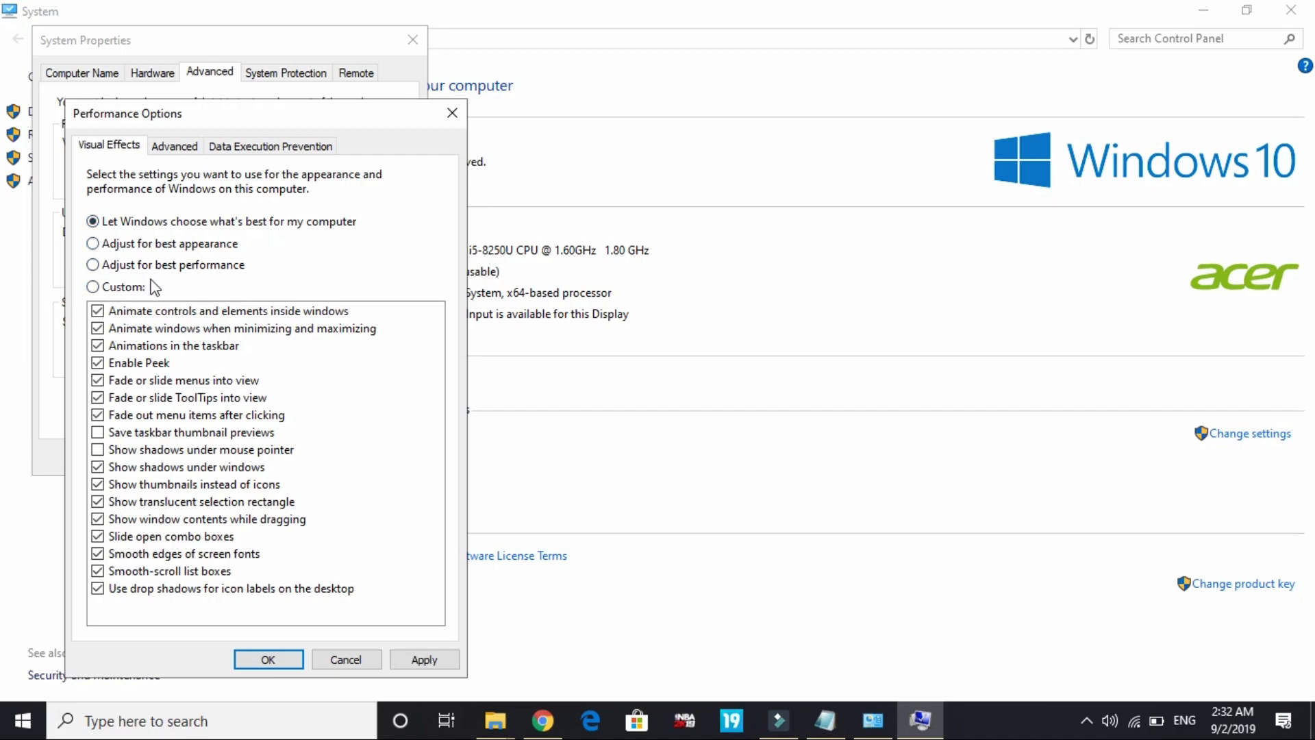
pyautogui.click(128, 268)
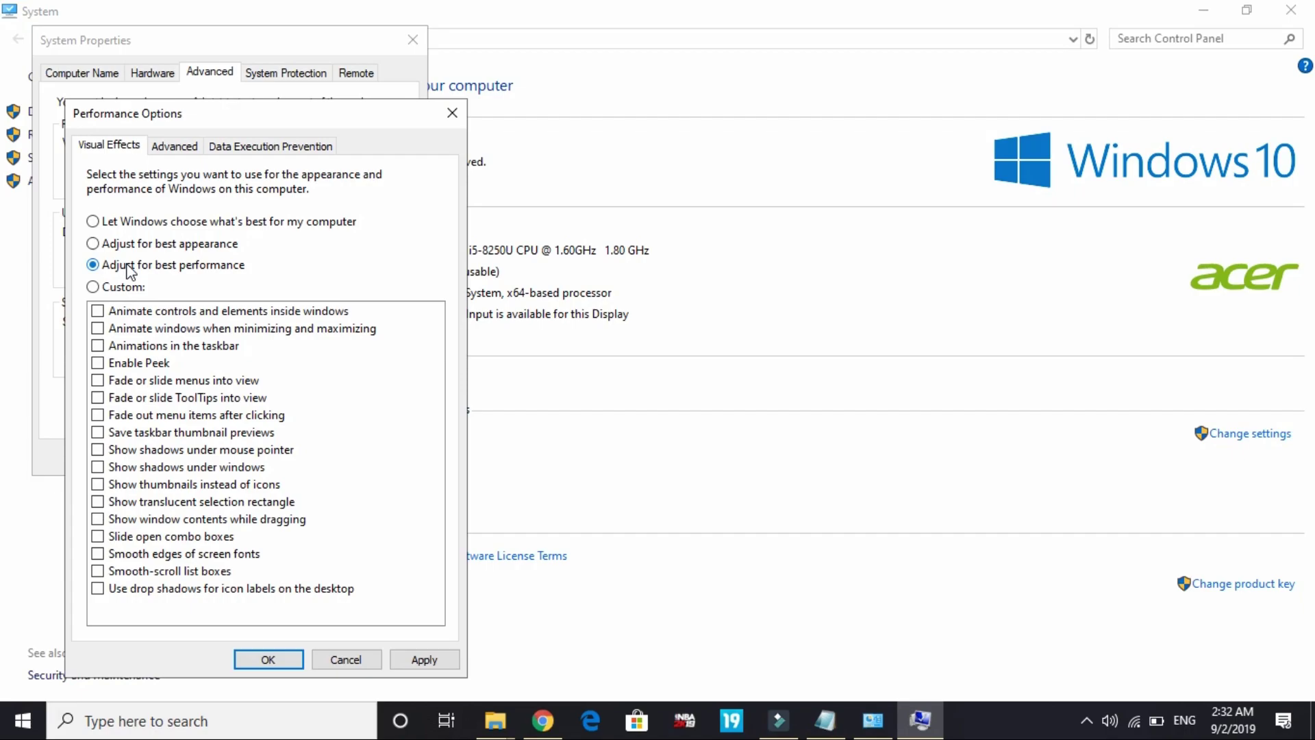
pyautogui.click(94, 287)
# - Enable smooth screen-font edges and thumbnails, apply the changes, and return to the desktop
pyautogui.click(97, 554)
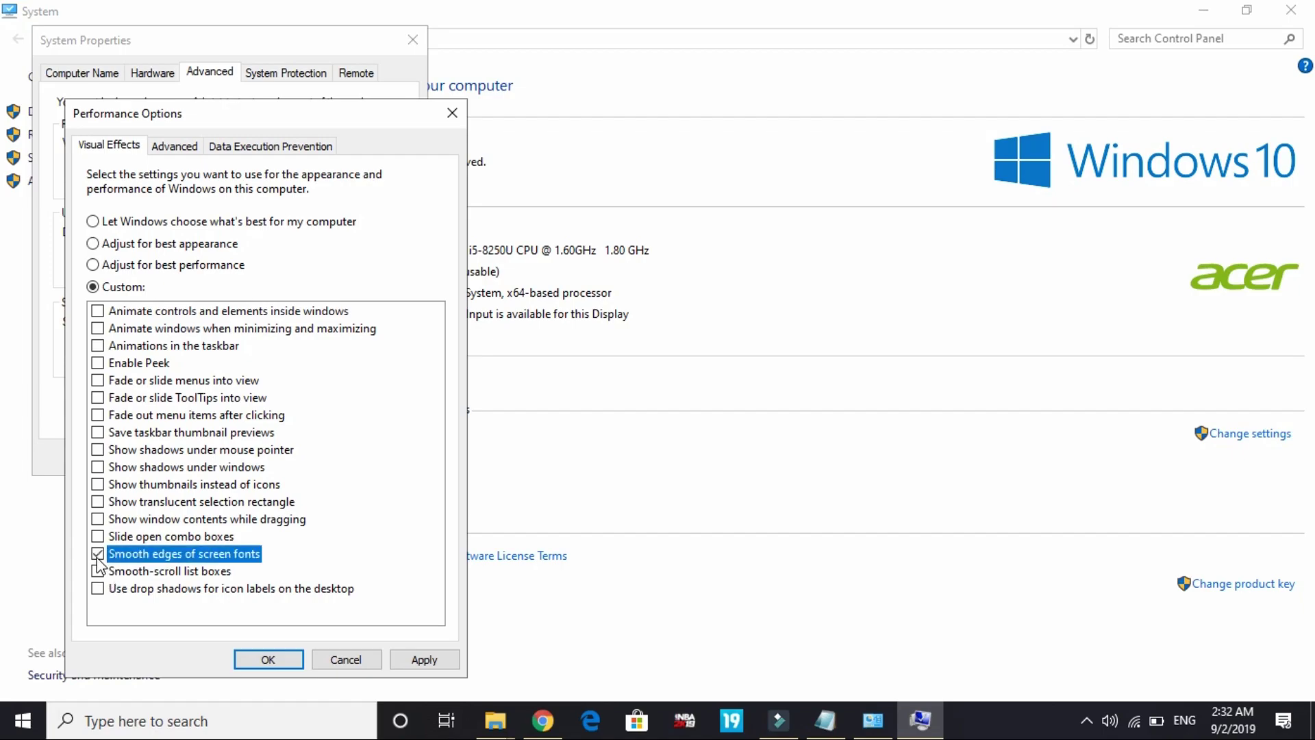
pyautogui.click(97, 484)
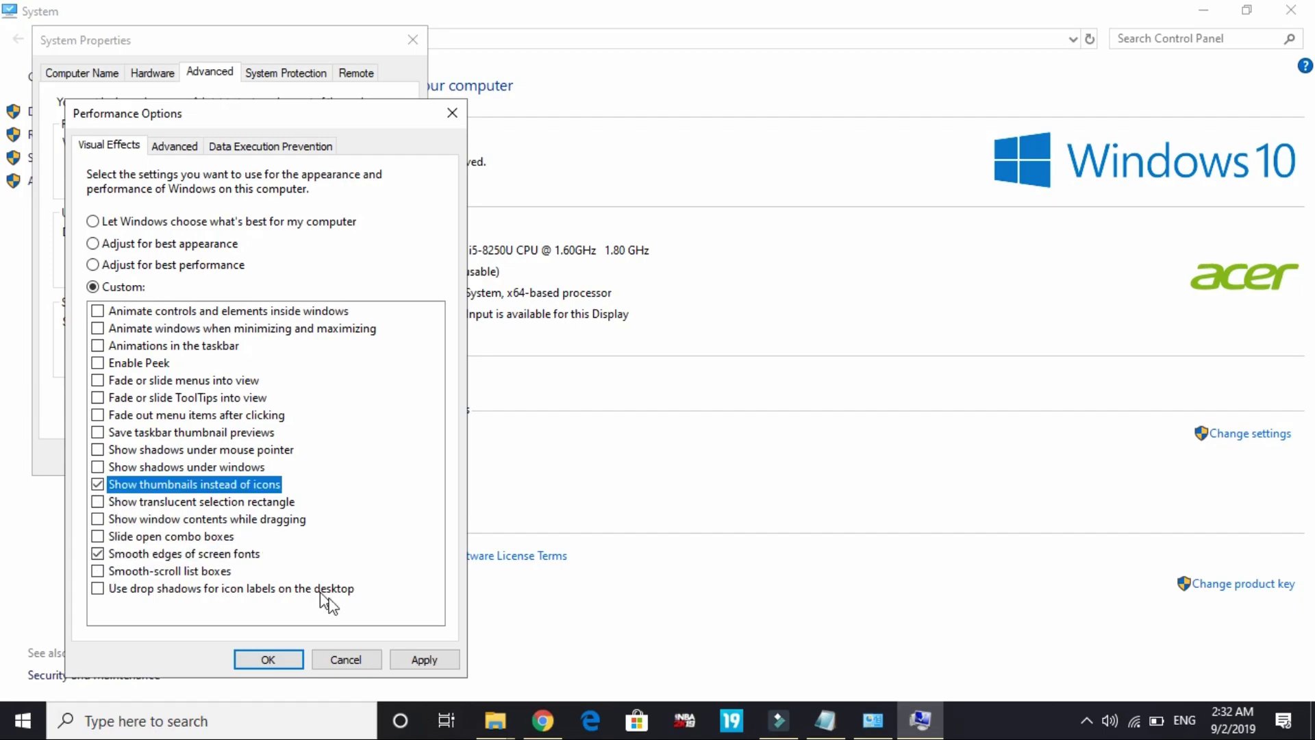
pyautogui.click(415, 660)
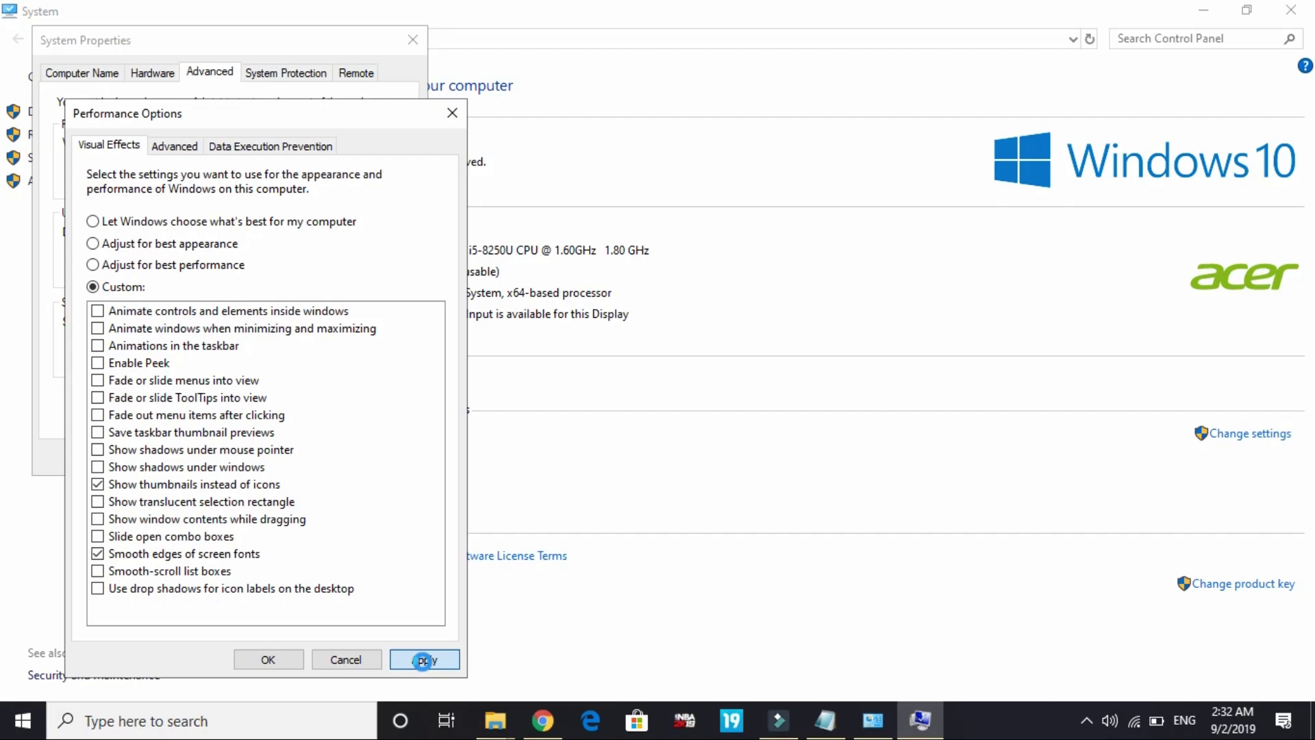
pyautogui.click(422, 660)
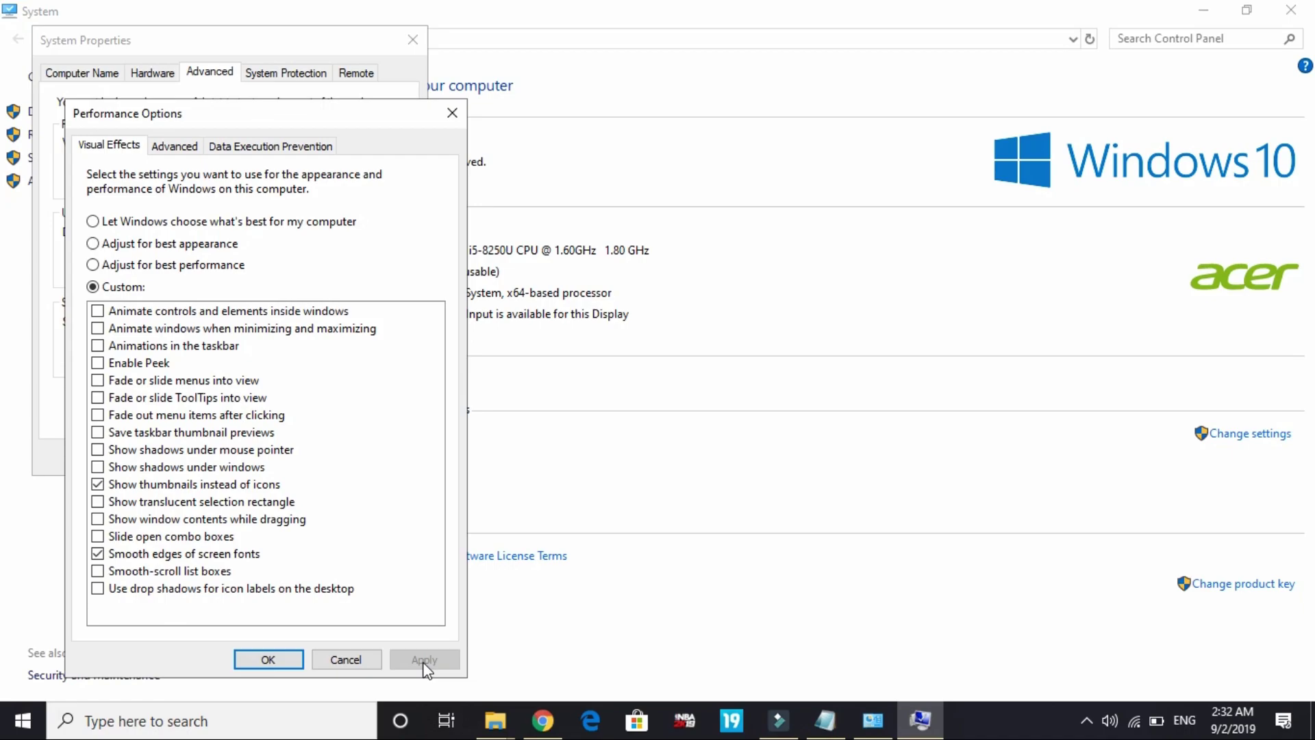
pyautogui.press('super+d')
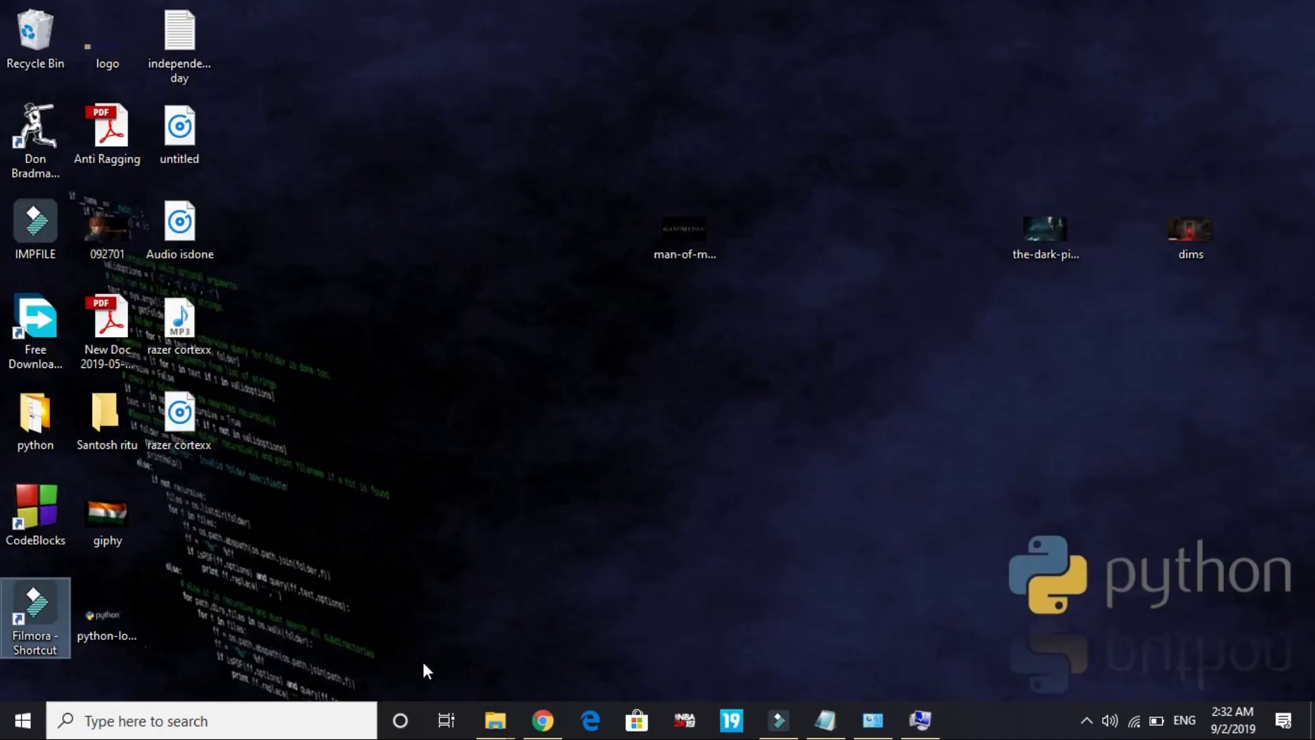